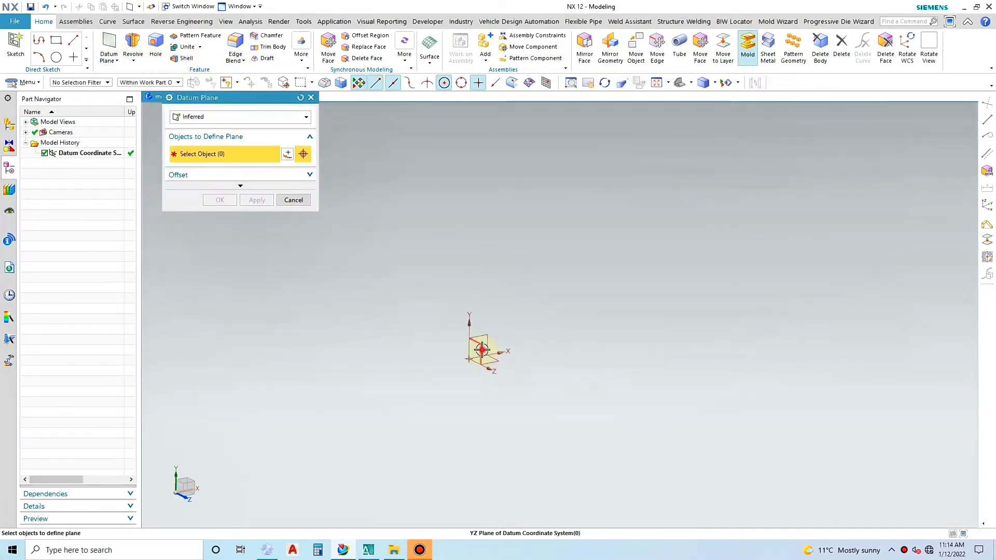
- Create a datum plane offset 75 mm from the YZ plane of the datum coordinate system
left_click(478, 349)
left_click(260, 233)
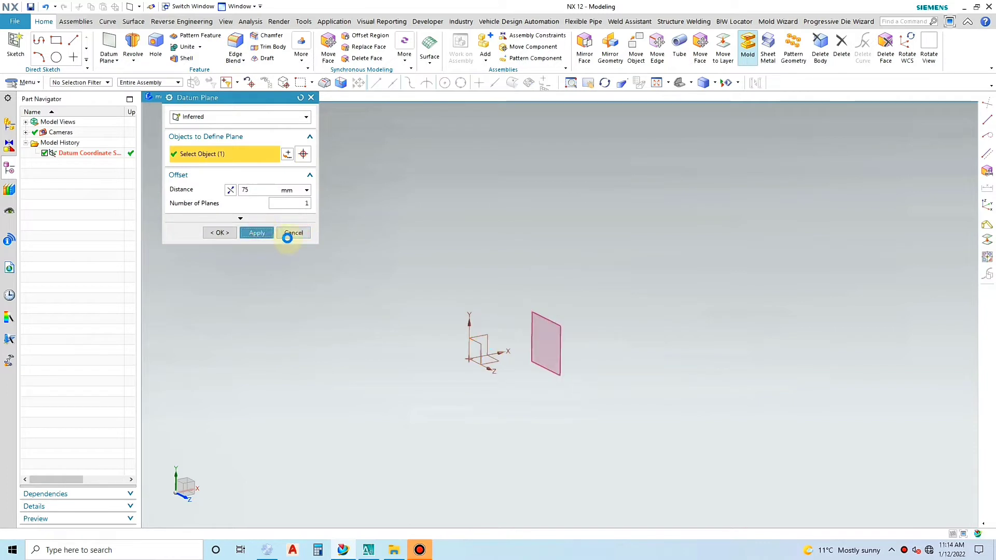
left_click(294, 201)
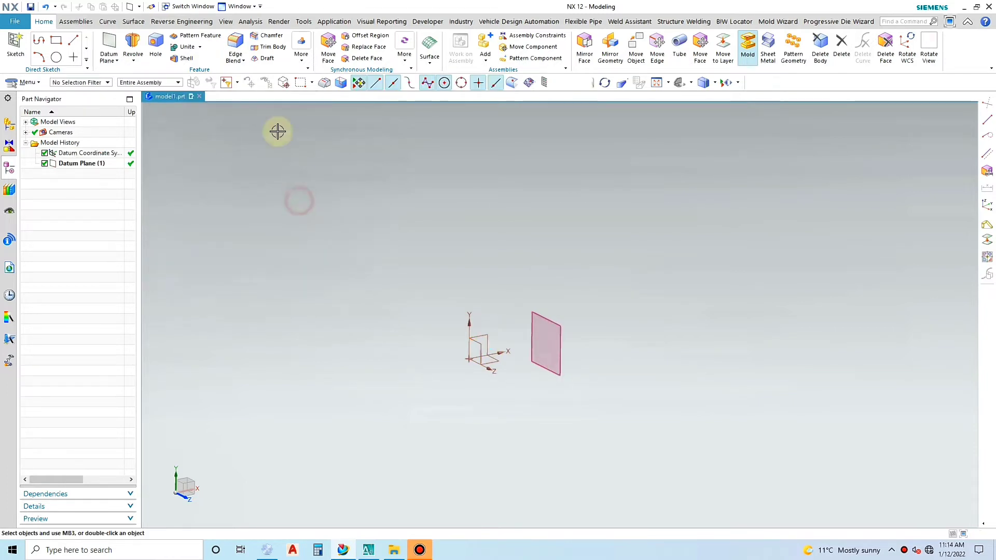
- Start a sketch on the offset datum plane and draw a 200 mm diameter circle centred on the sketch origin
left_click(551, 321)
left_click(260, 229)
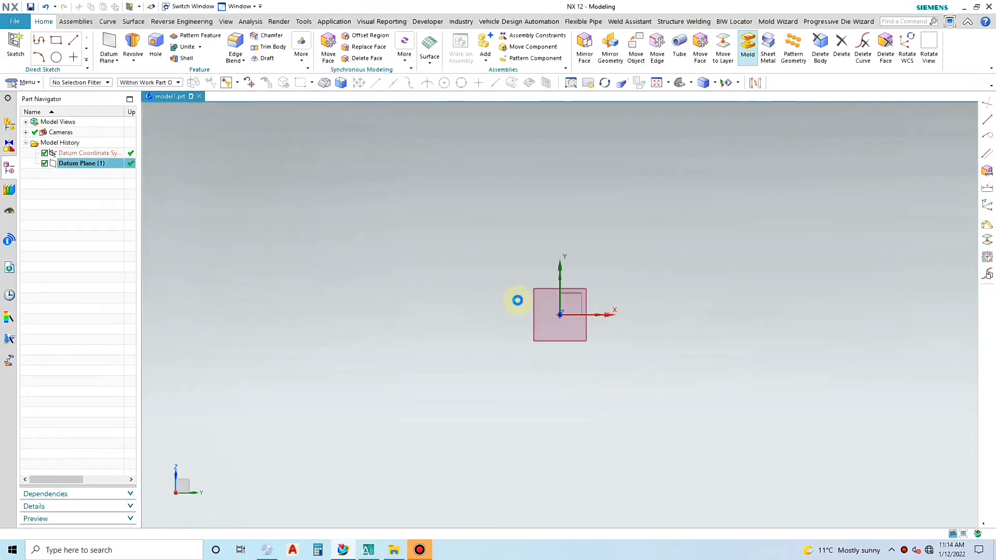
left_click(128, 42)
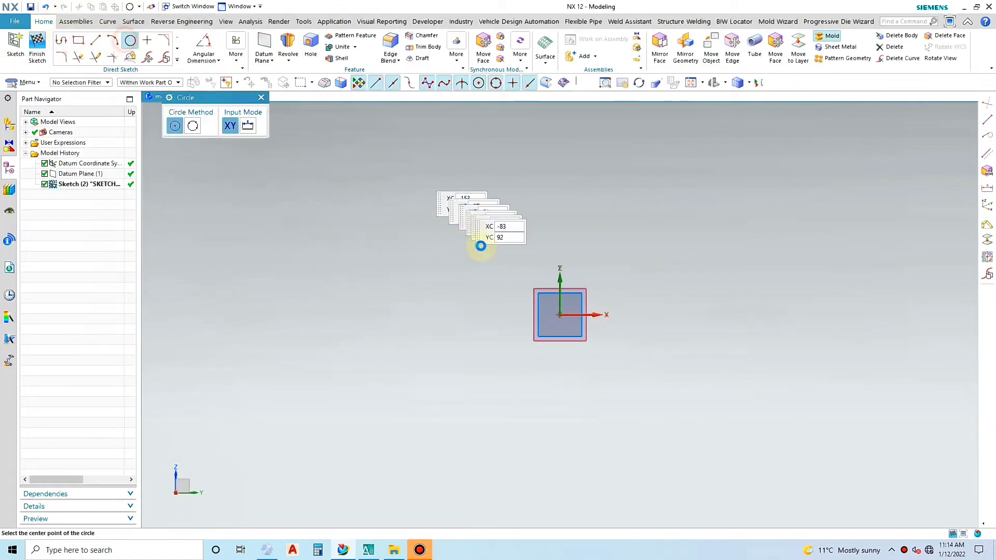
left_click(563, 316)
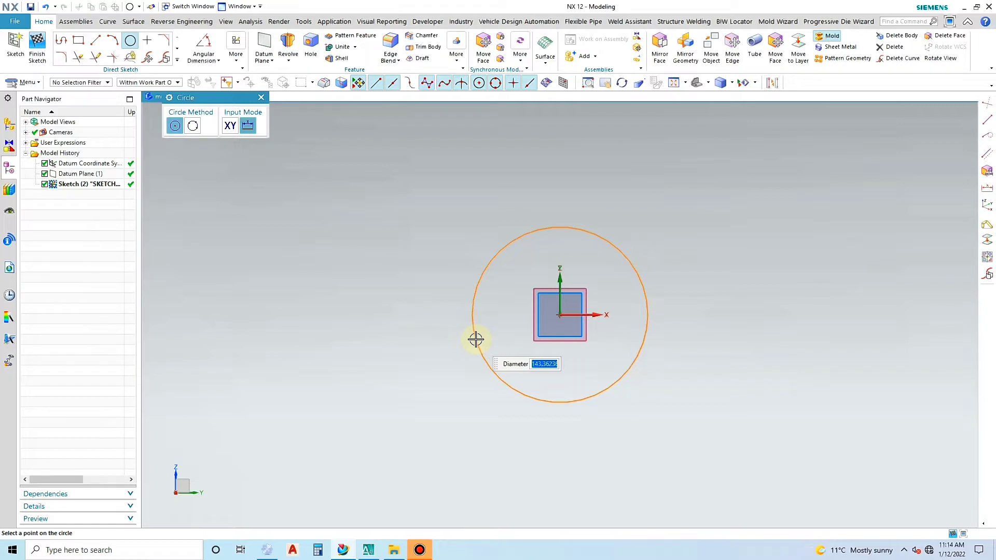
type("200")
key("Return")
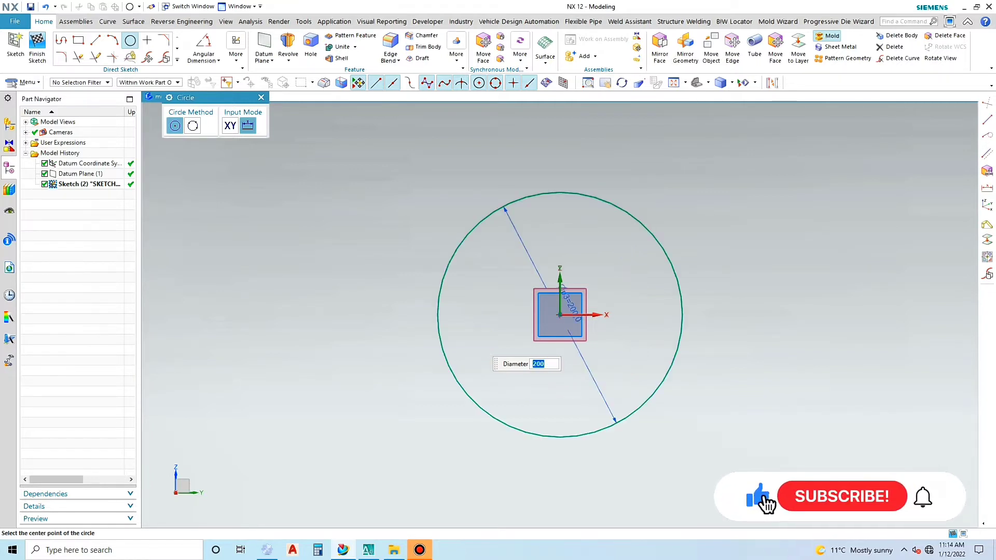
key("Escape")
- Draw a horizontal line across the circle's full diameter through its centre
scroll(386, 319, "down", 2)
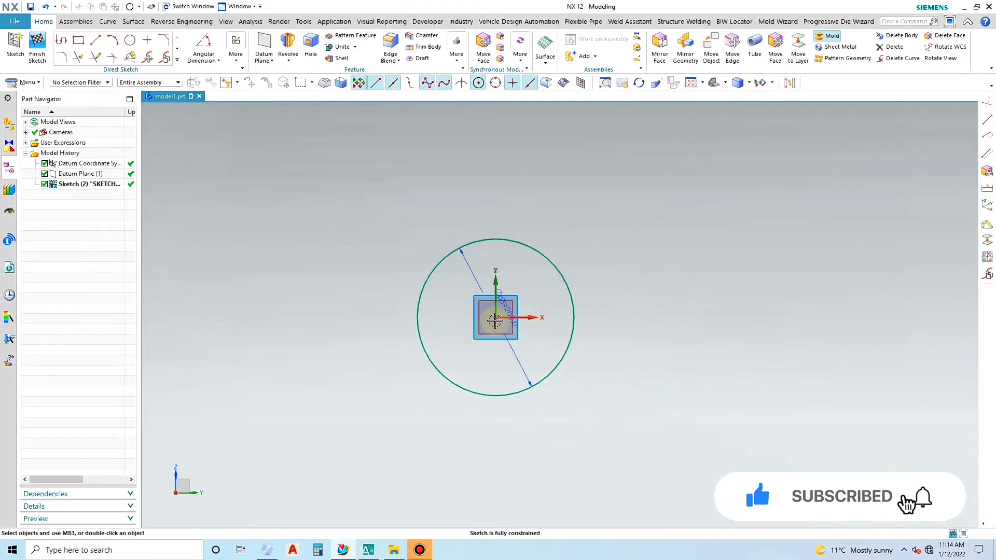
scroll(495, 321, "up", 1)
left_click(96, 40)
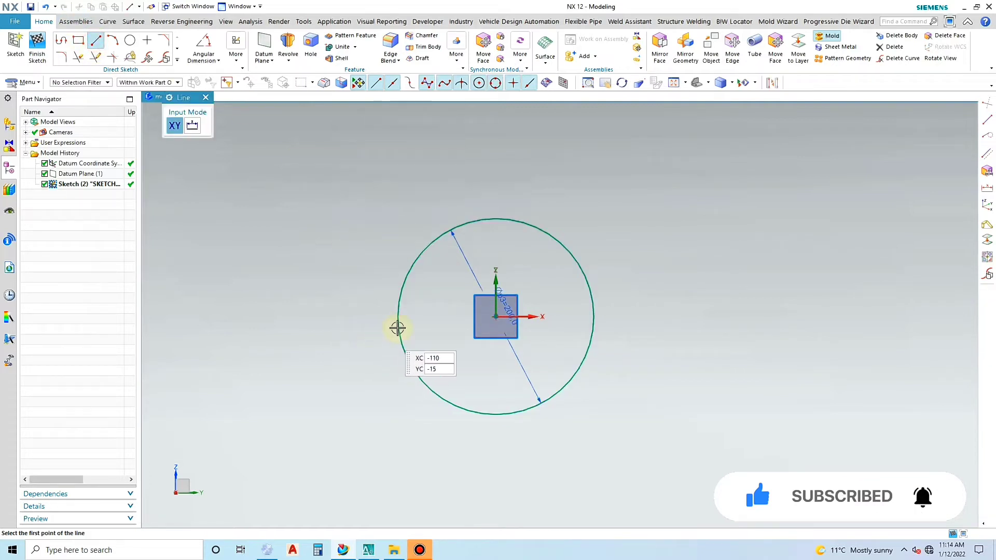
left_click(396, 317)
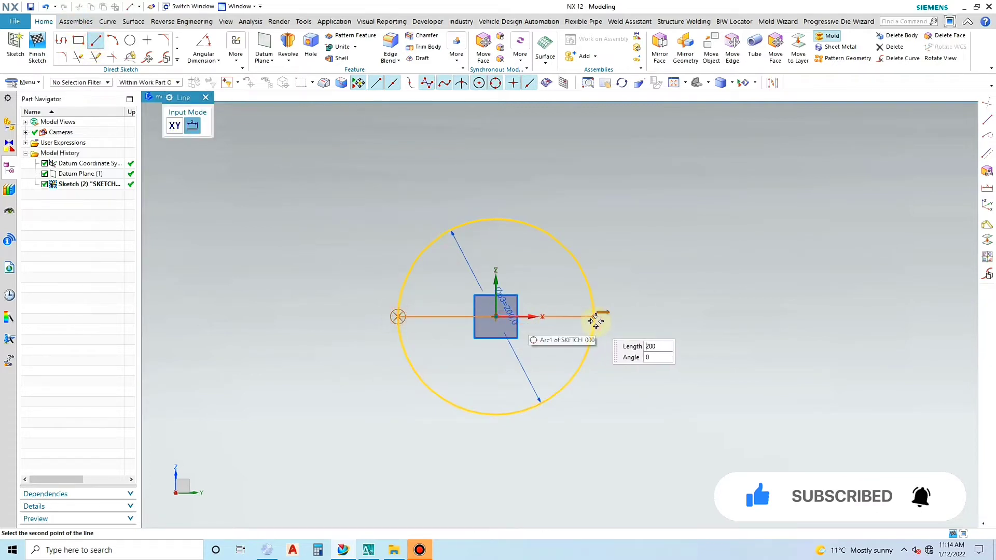
left_click(594, 318)
key("Escape")
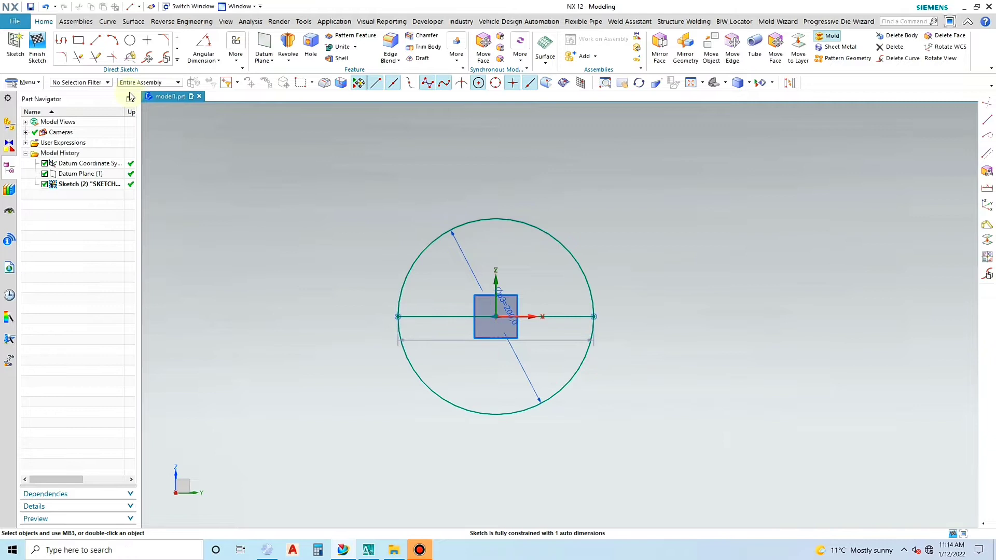
- Trim away the lower half of the 200 mm circle to leave a closed semicircle, and finish the sketch
left_click(78, 57)
left_click(434, 393)
key("Escape")
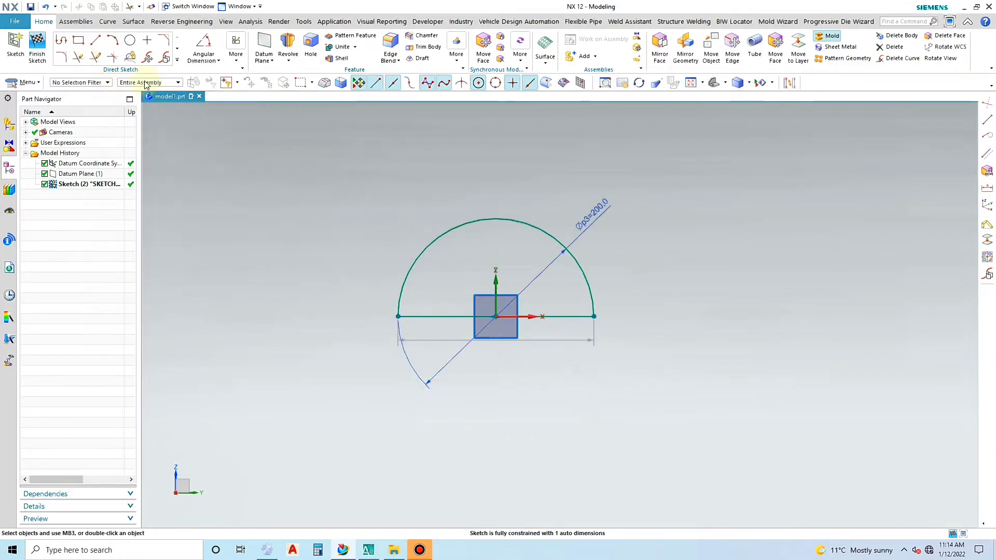
left_click(44, 57)
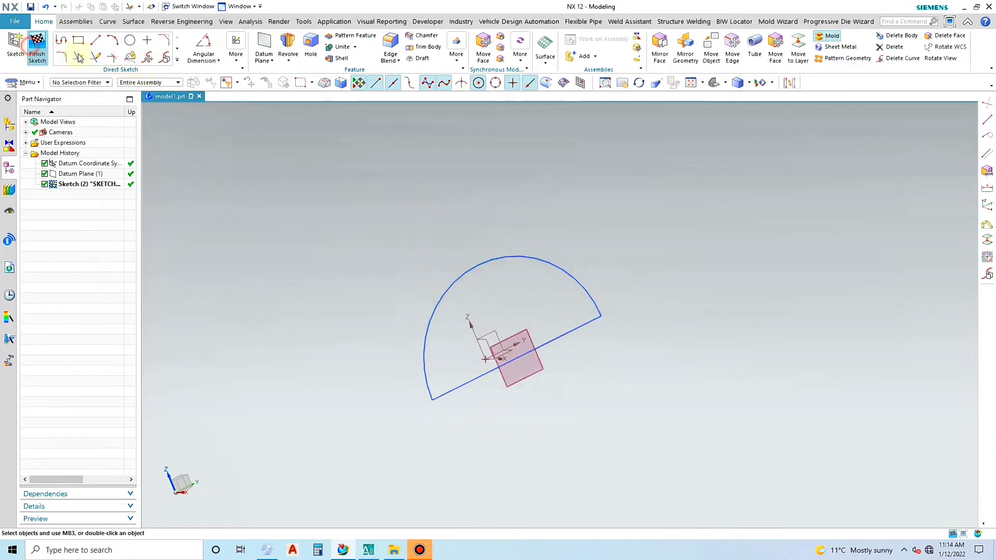
- Create a second datum plane offset 75 mm from the YZ plane in the reversed direction, opposite the semicircle sketch
mouse_move(518, 291)
middle_mouse_down()
mouse_move(595, 349)
mouse_move(560, 279)
mouse_move(583, 285)
mouse_move(577, 262)
middle_mouse_up()
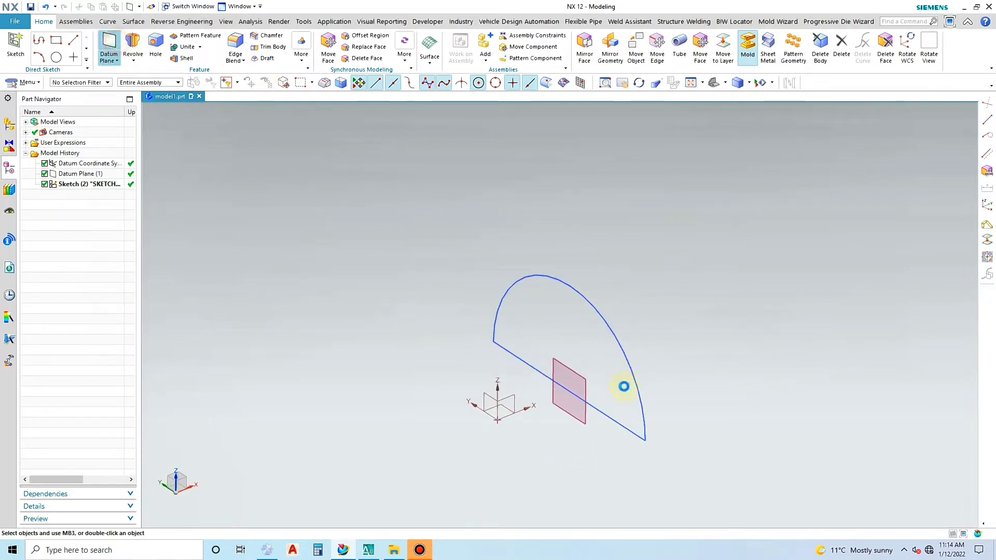
left_click(484, 400)
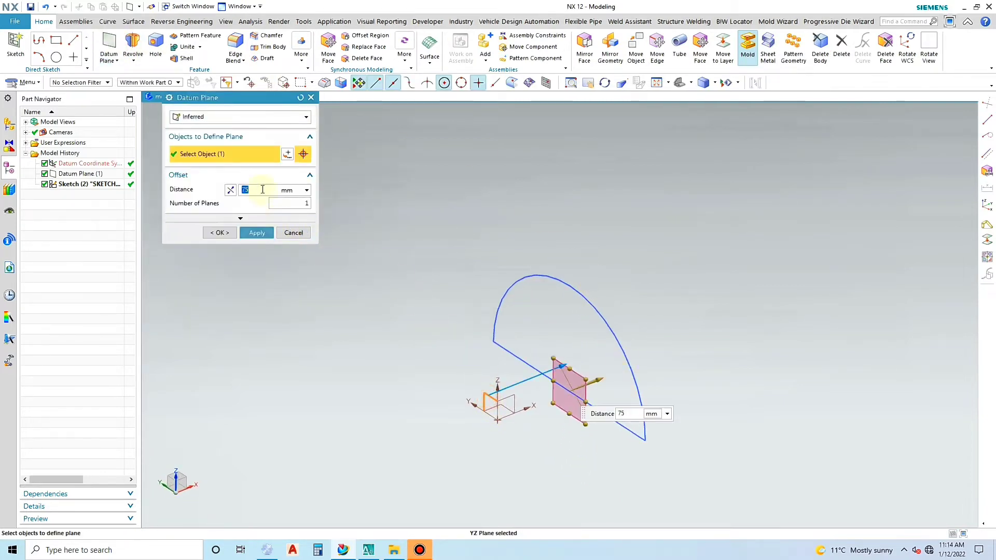
left_click(230, 189)
left_click(271, 232)
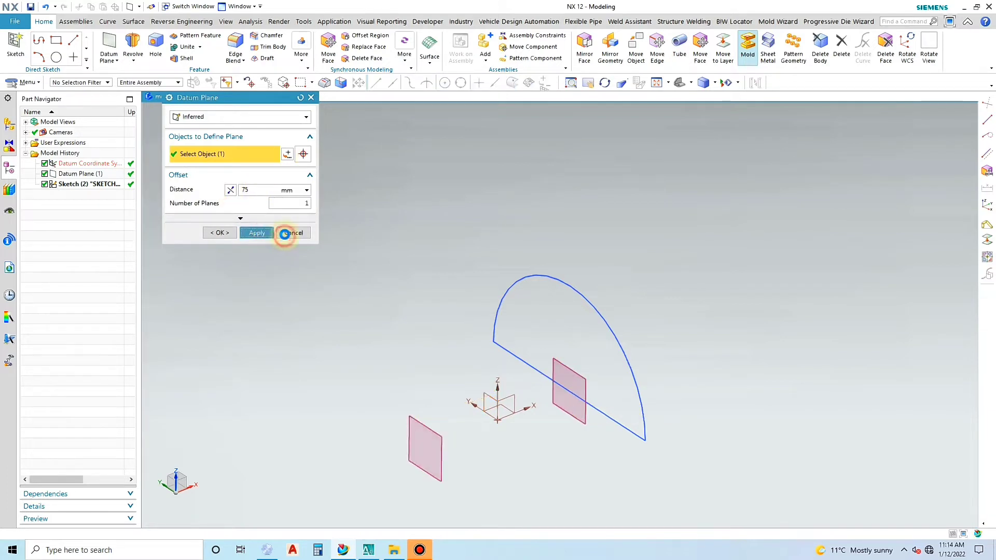
left_click(294, 201)
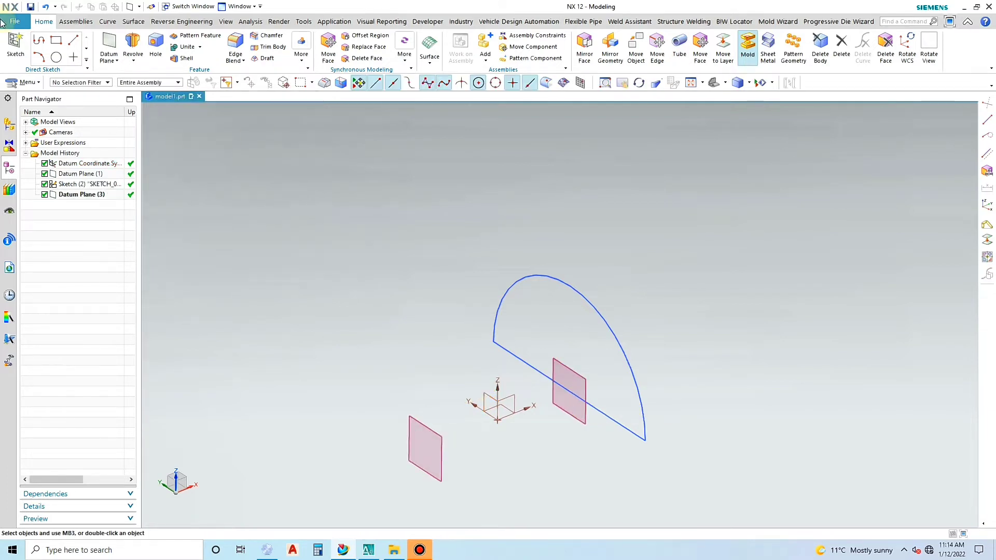
- Start a sketch on the second datum plane and draw a 100 mm diameter circle centred on the sketch origin
left_click(15, 50)
left_click(434, 428)
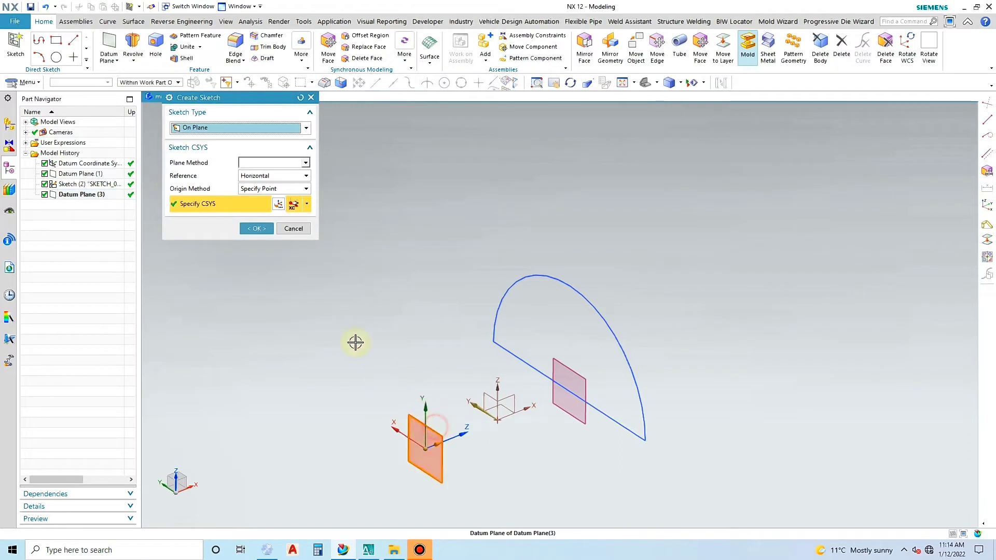
left_click(256, 229)
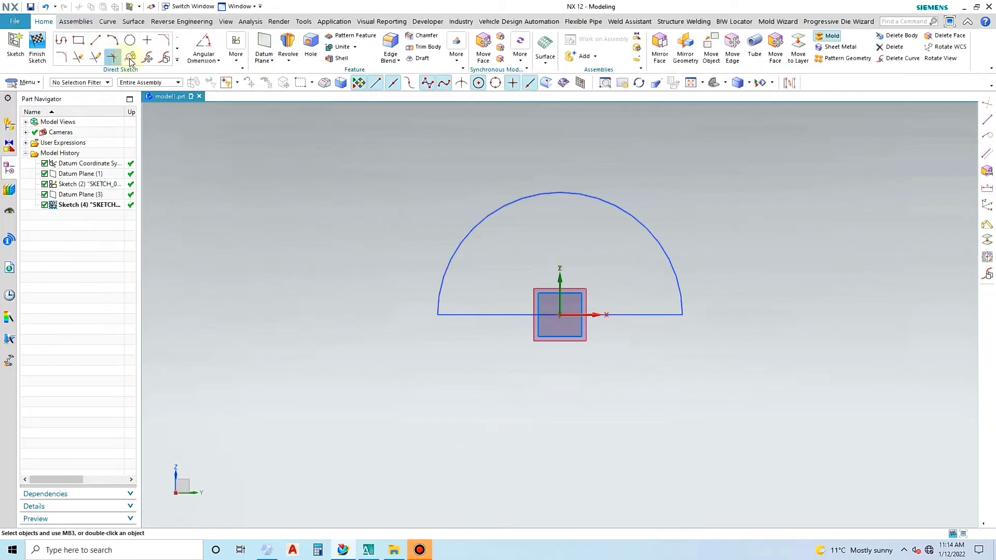
left_click(129, 43)
left_click(560, 315)
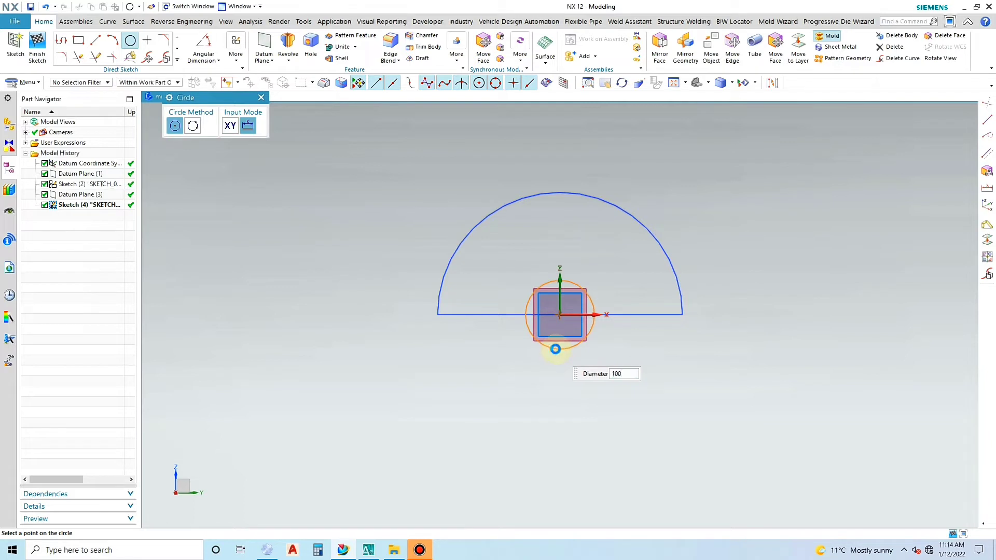
type("100")
key("Return")
key("Escape")
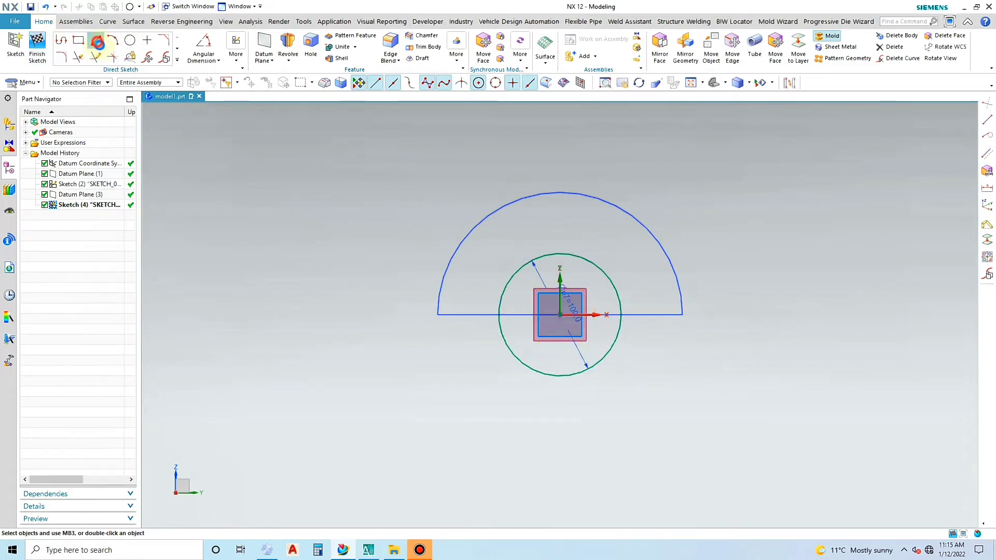
- Draw a horizontal line across the full diameter of the 100 mm circle
left_click(96, 41)
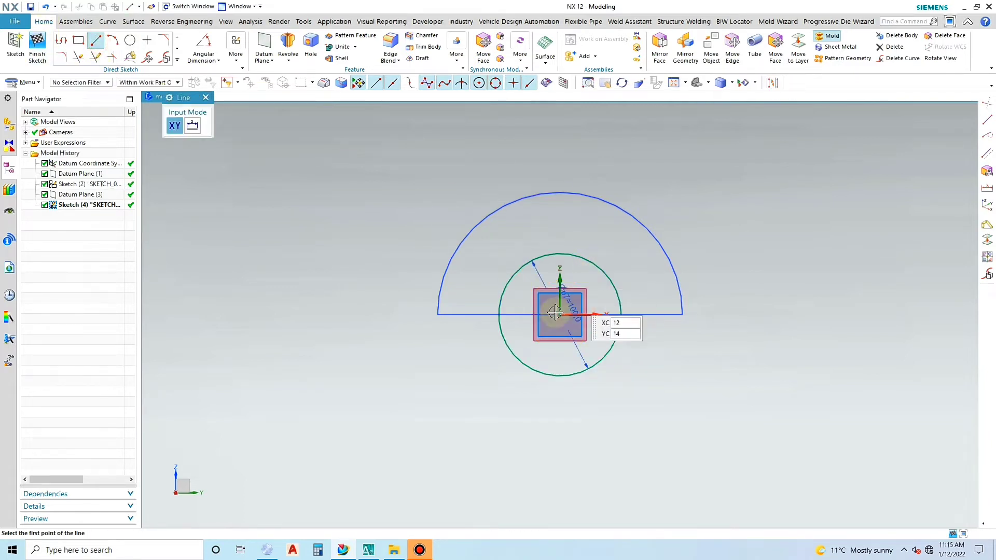
left_click(500, 315)
left_click(621, 315)
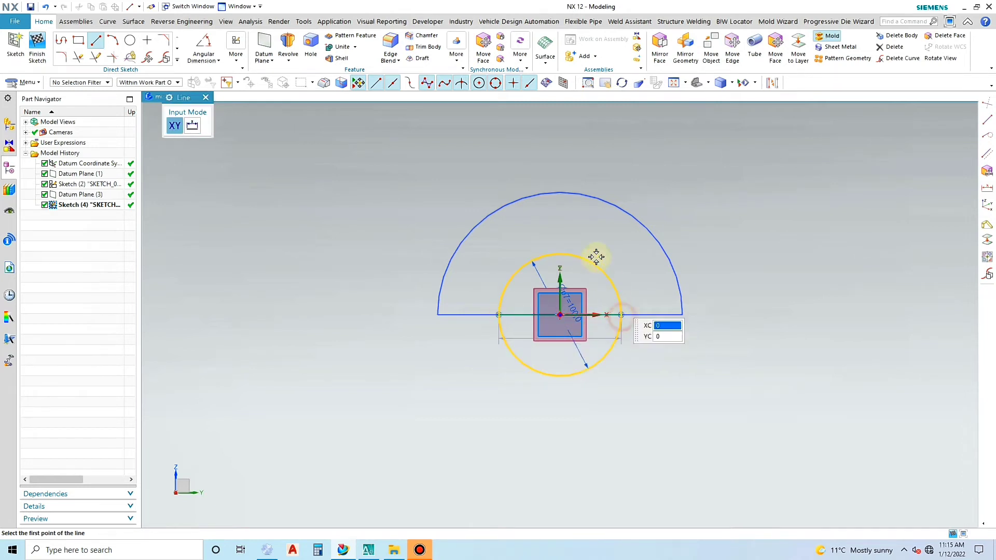
key("Escape")
- Trim away the lower half of the 100 mm circle and finish the sketch
left_click(79, 58)
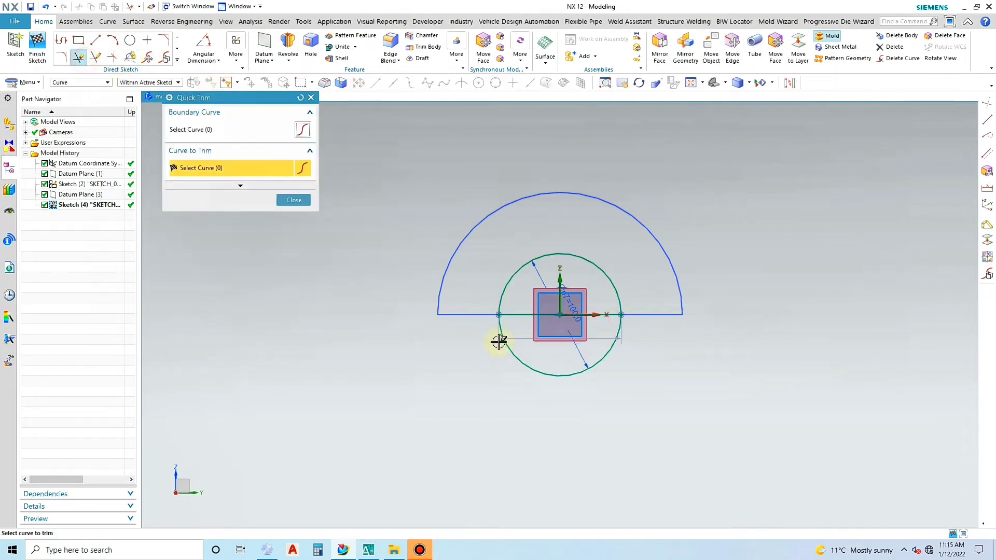
left_click(502, 342)
key("Escape")
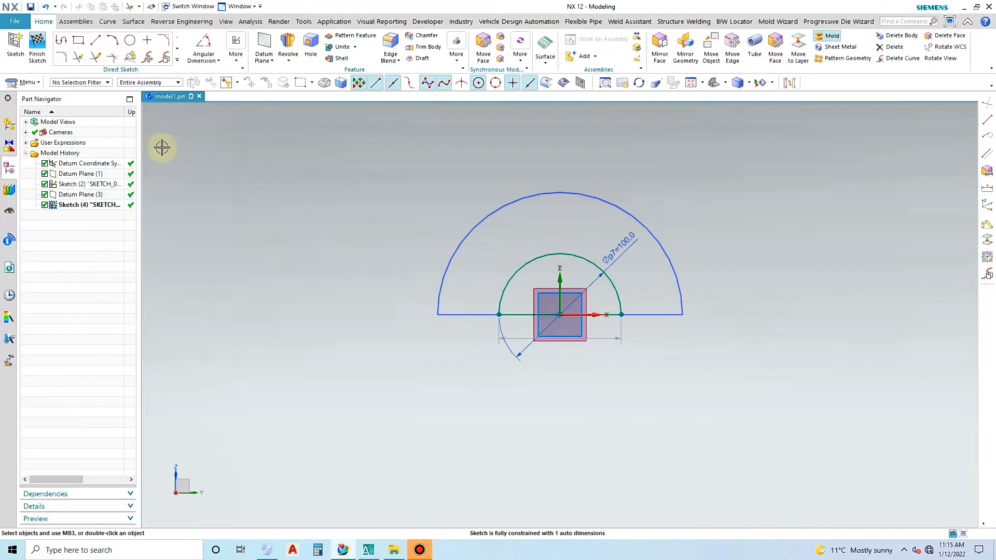
left_click(45, 46)
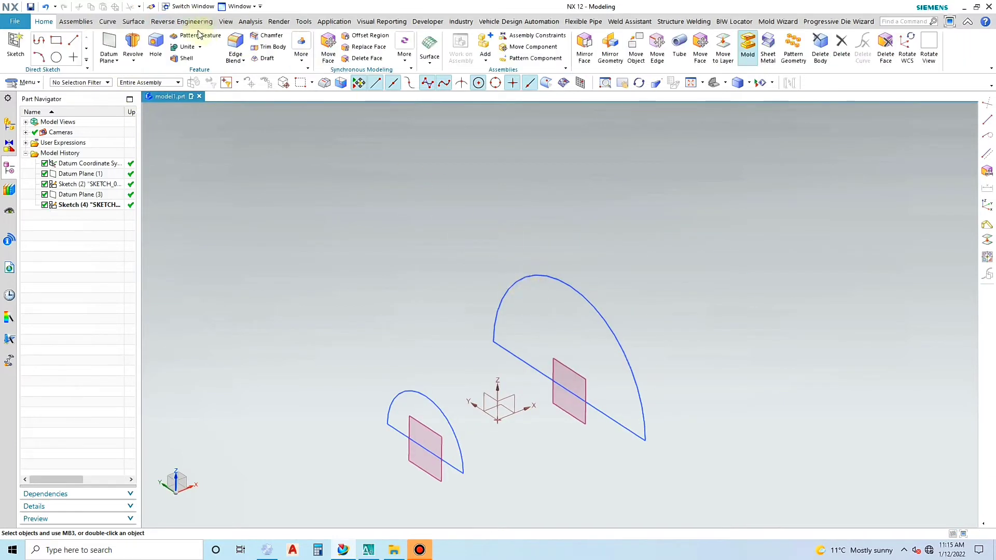
- Draw a 3D line connecting the topmost point of the large semicircle to the topmost point of the small one
left_click(108, 21)
left_click(129, 42)
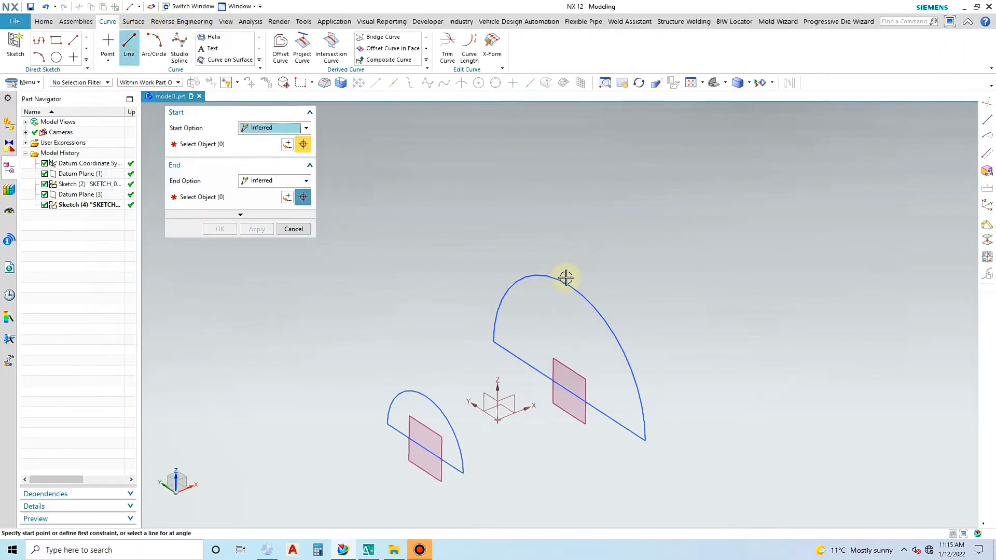
left_click(570, 285)
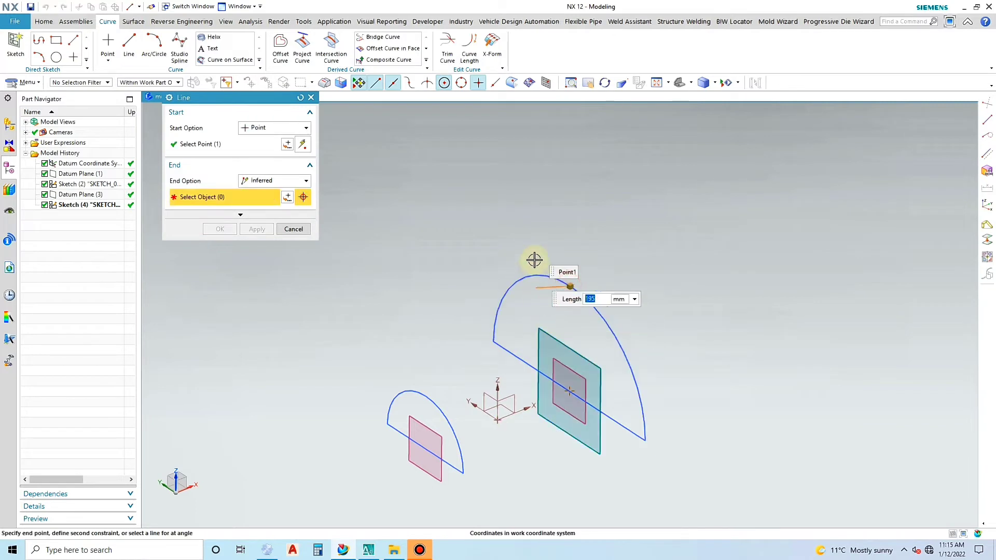
left_click(427, 83)
left_click(425, 396)
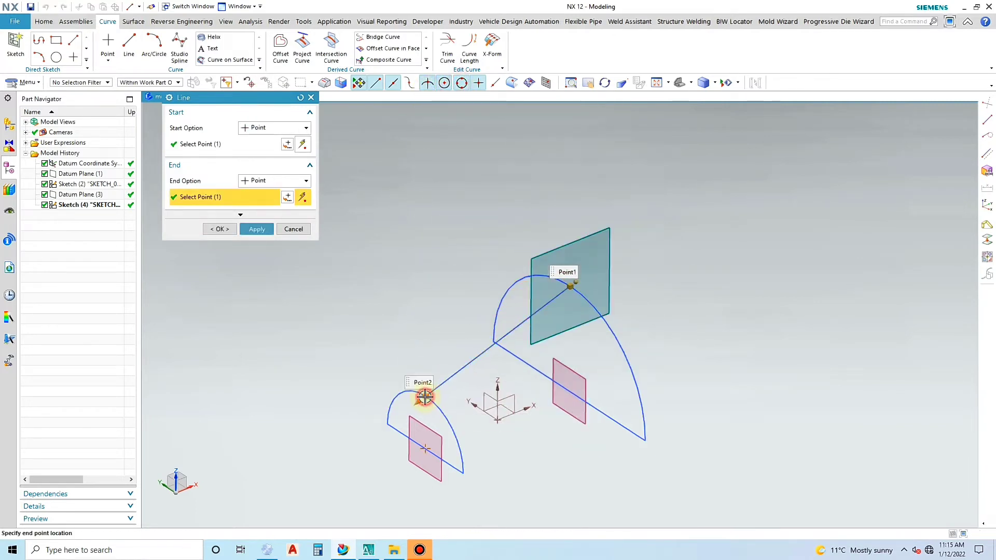
left_click(264, 229)
left_click(292, 229)
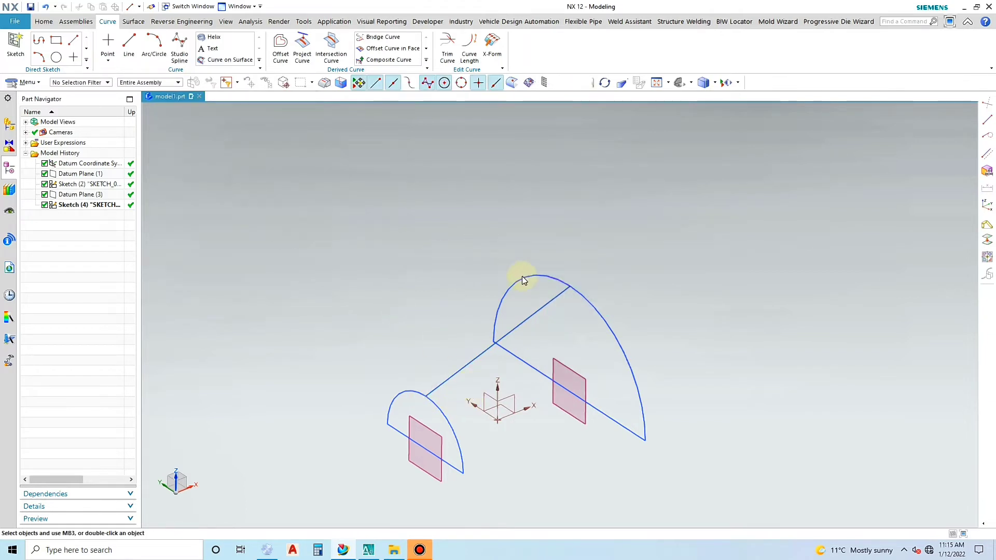
- Hide both offset datum planes
middle_click_drag(522, 276, 538, 266)
left_click(568, 391)
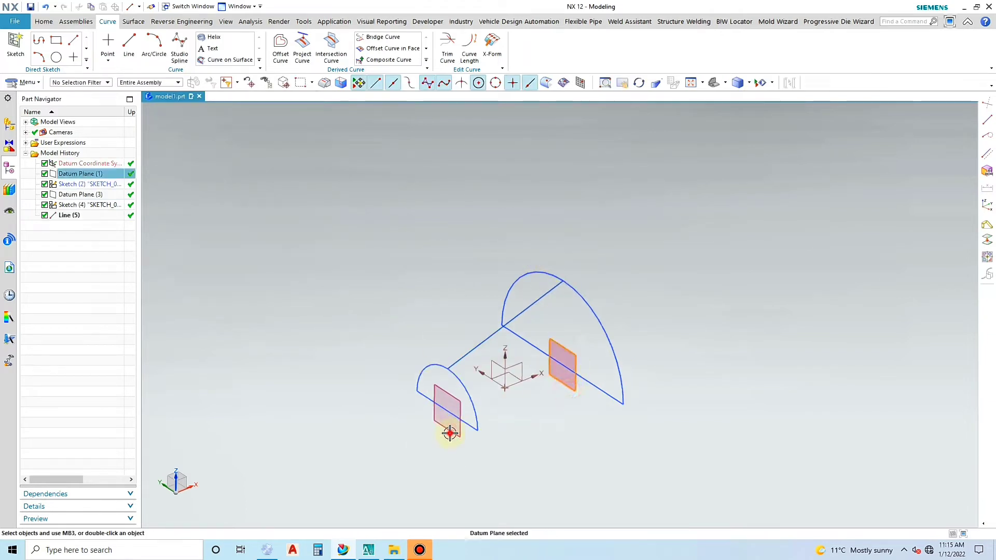
left_click(449, 433)
key("ctrl+b")
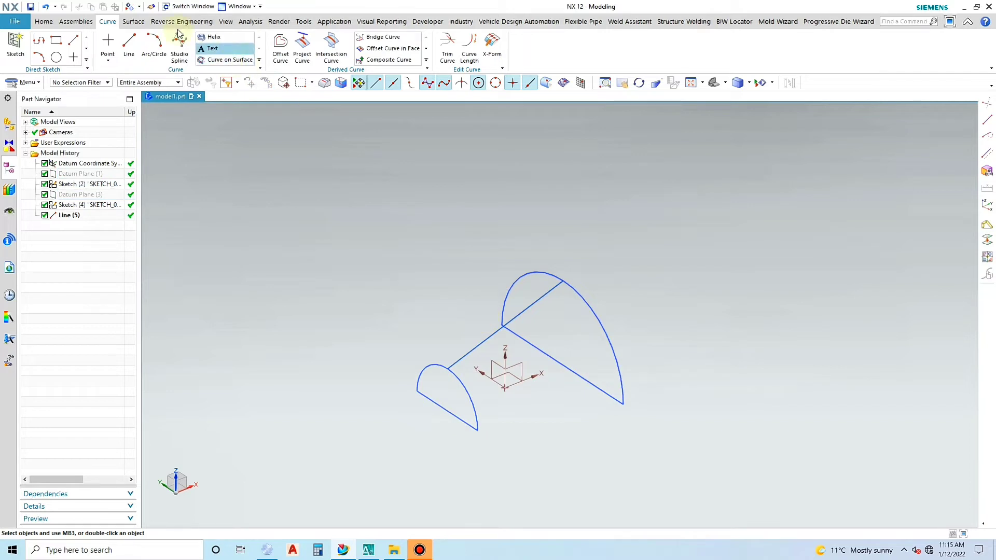
- Create a Swept body using the large and small semicircle sketches as sections and the connecting line as guide
left_click(133, 23)
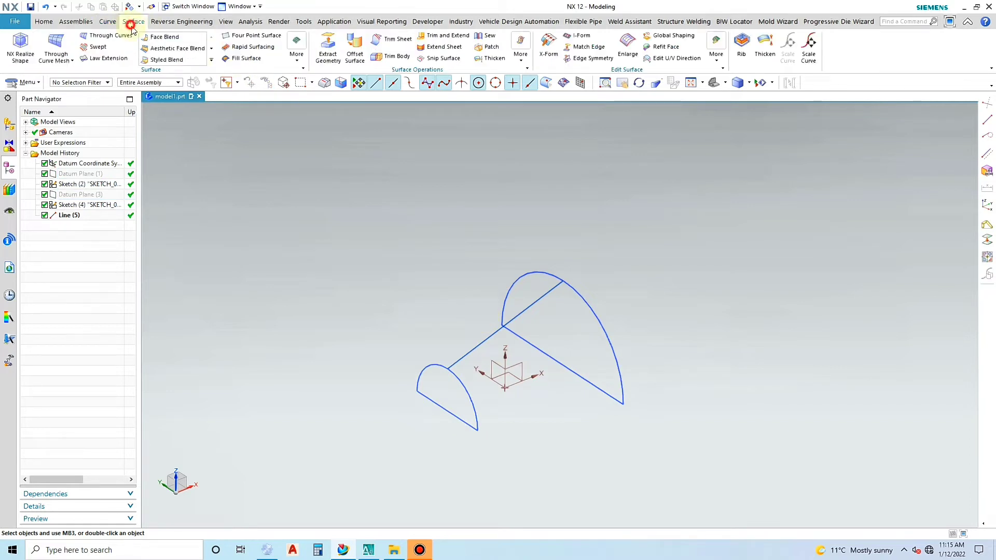
left_click(98, 47)
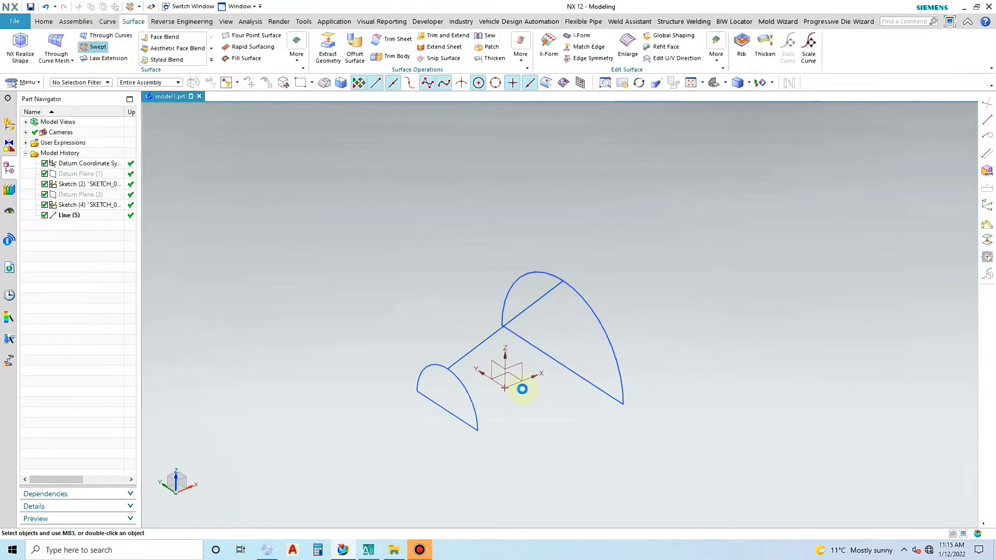
left_click(557, 360)
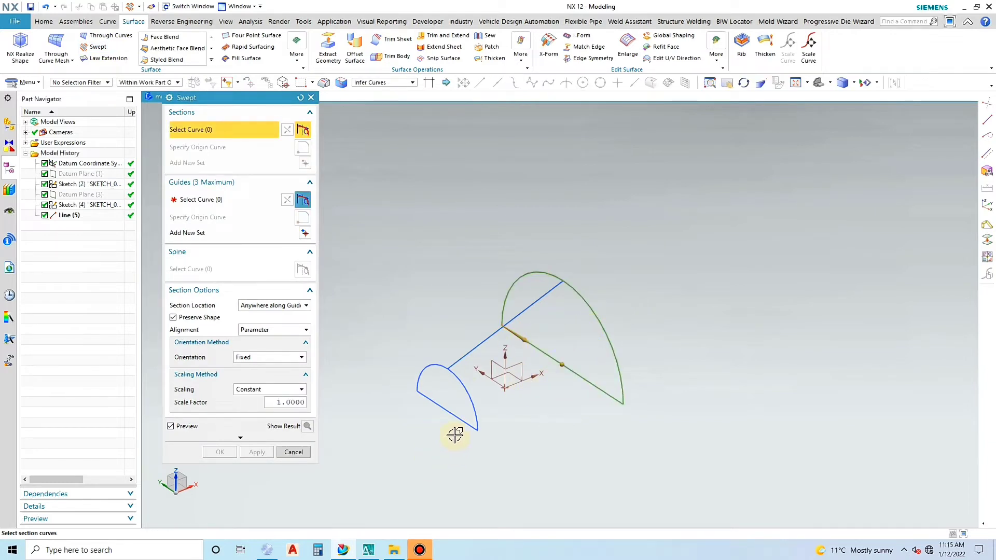
left_click(444, 410)
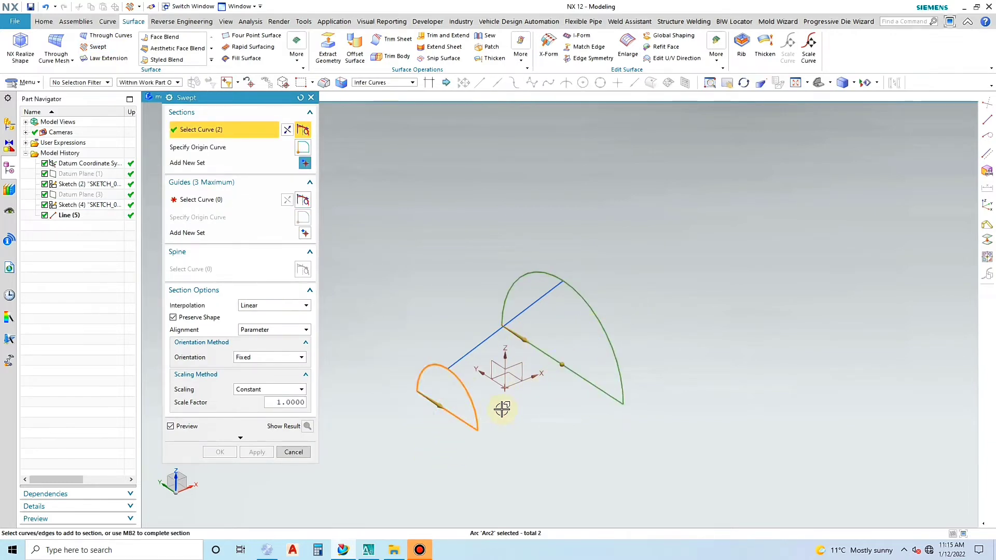
left_click(226, 200)
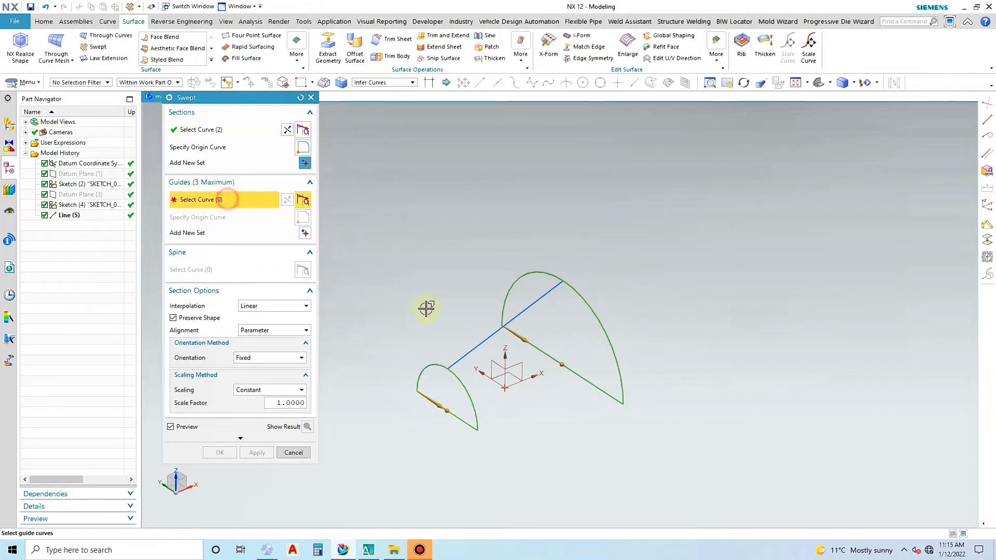
left_click(516, 321)
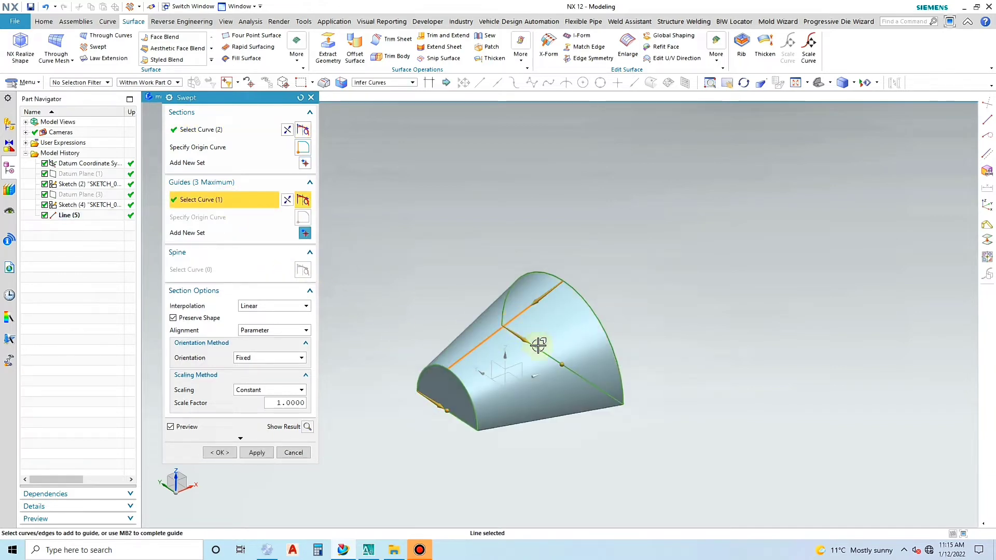
mouse_move(514, 400)
middle_mouse_down()
mouse_move(561, 431)
mouse_move(507, 422)
mouse_move(415, 363)
mouse_move(525, 412)
mouse_move(545, 385)
mouse_move(512, 365)
mouse_move(508, 385)
middle_mouse_up()
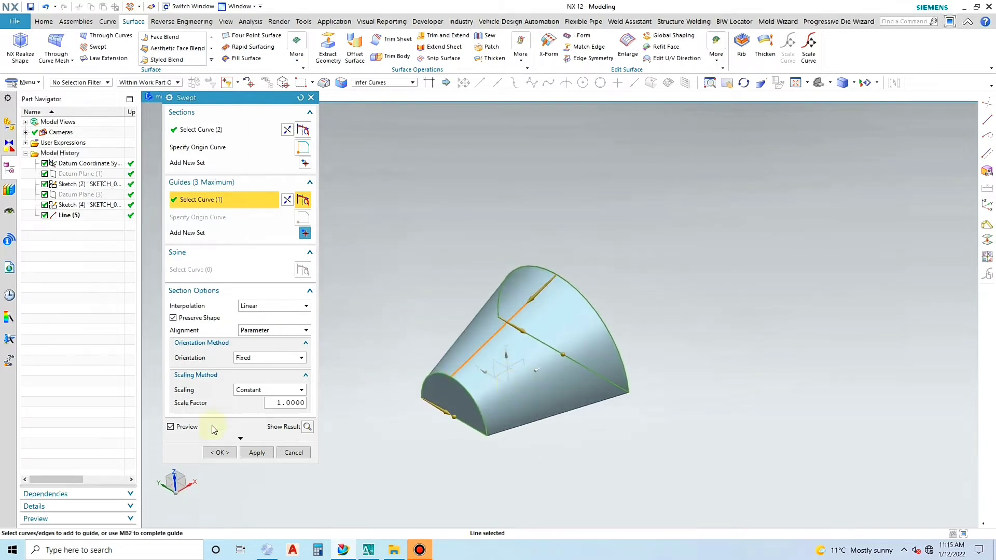
left_click(255, 453)
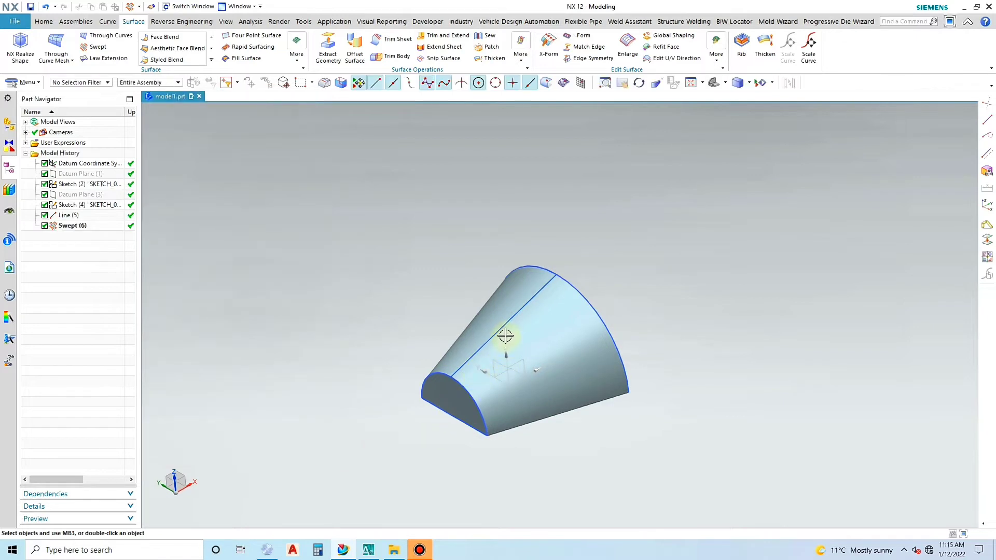
- Hide both semicircle sketches and the connecting guide line
left_click(504, 329)
left_click(475, 408)
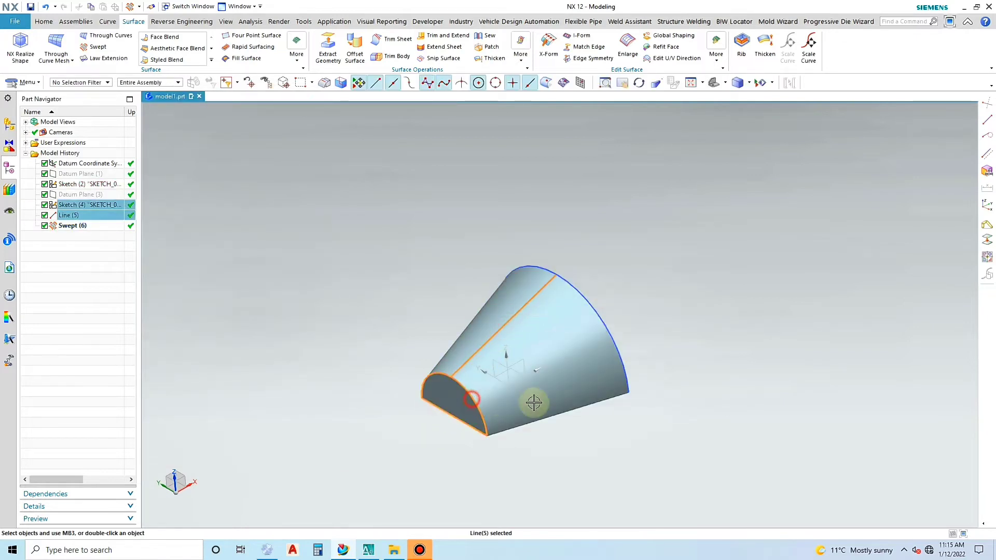
left_click(609, 343)
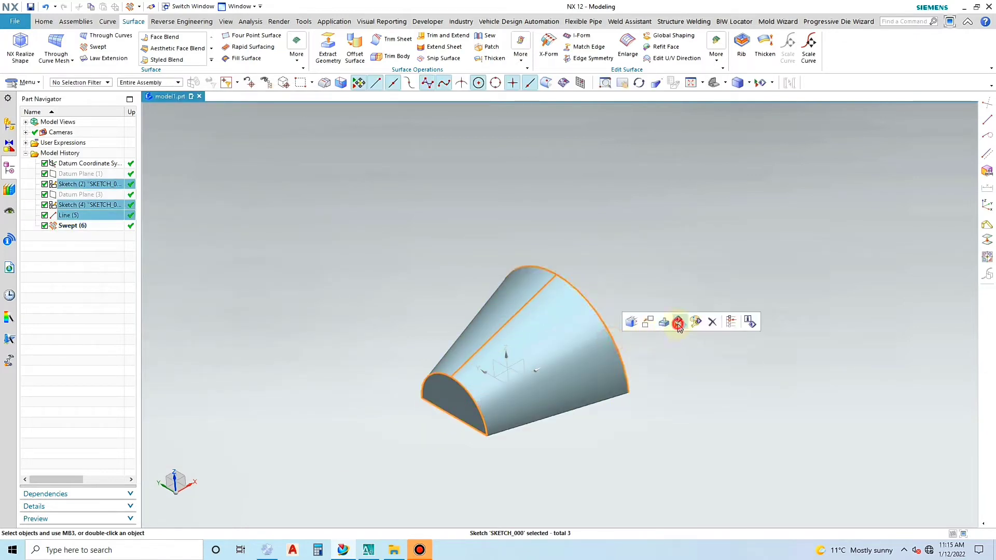
left_click(678, 323)
- Blend the large and small arc edges of the swept body with a 15 mm radius, using Single Curve selection
left_click(44, 22)
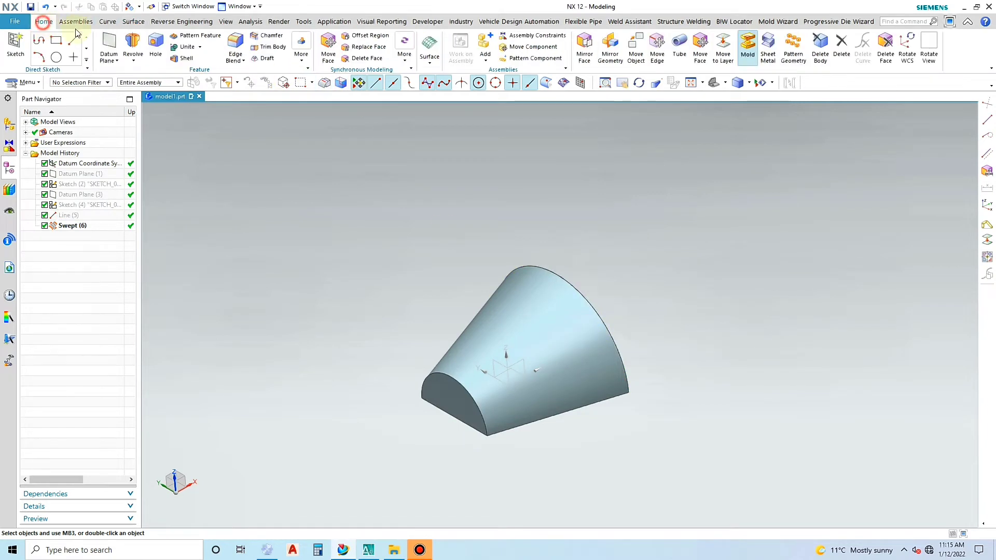
left_click(235, 41)
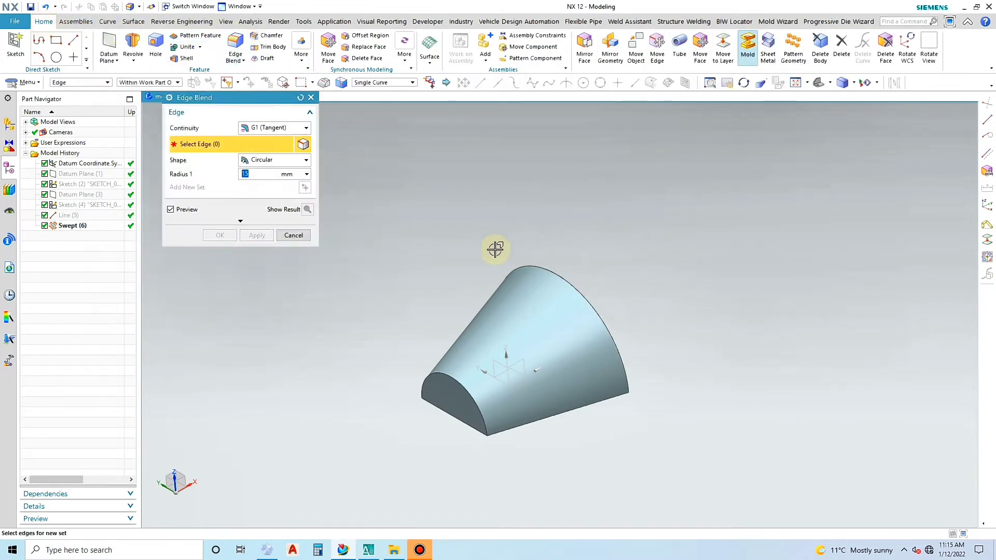
left_click(299, 97)
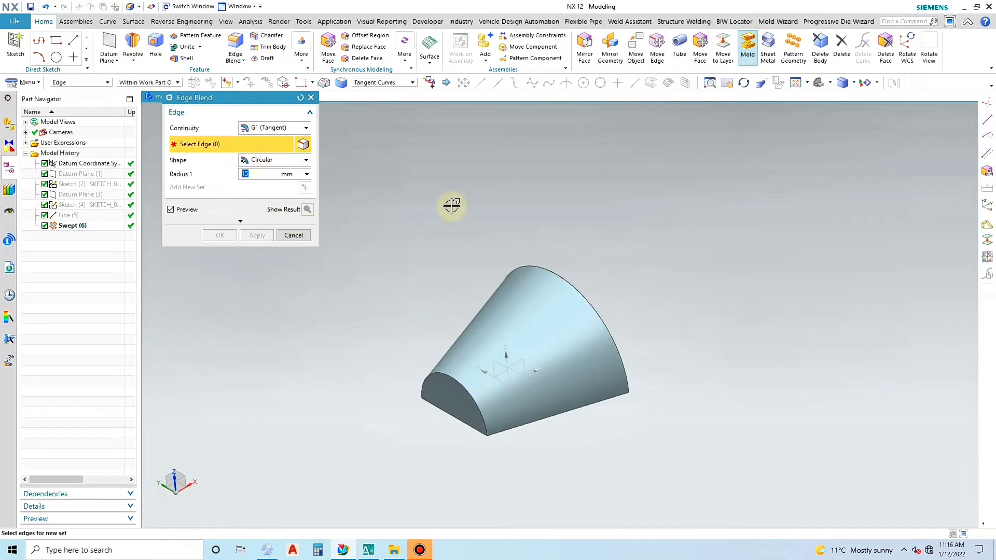
left_click(395, 83)
left_click(390, 90)
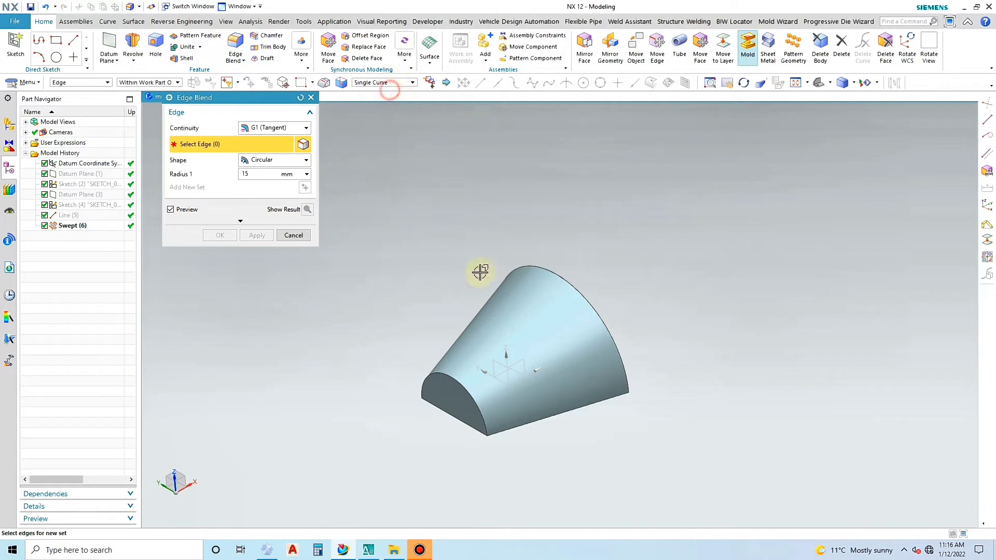
left_click(467, 379)
left_click(588, 302)
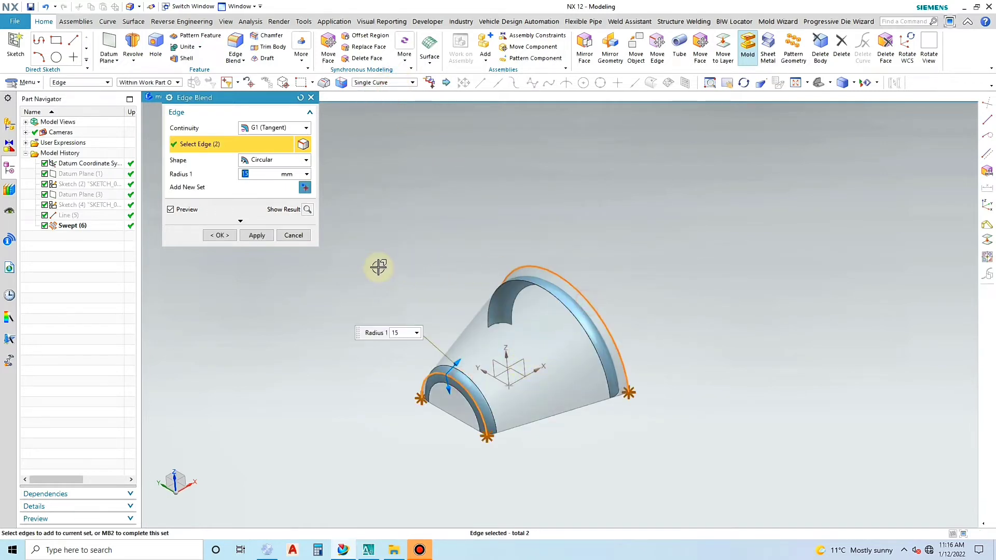
left_click(257, 236)
left_click(294, 235)
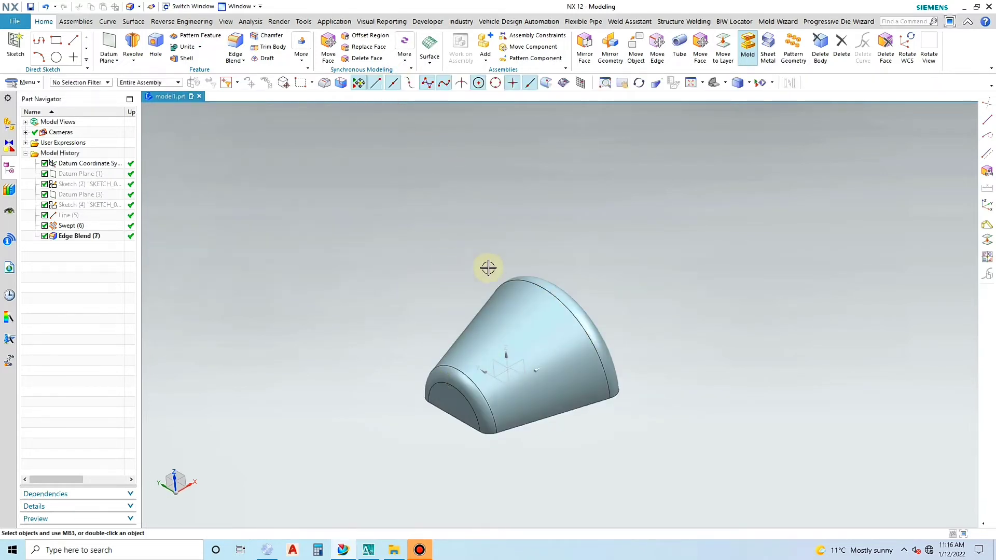
- Inspect the blended body from the side in Wireframe with Dim Edges, restoring Shaded with Edges at the end
middle_click_drag(555, 346, 522, 351)
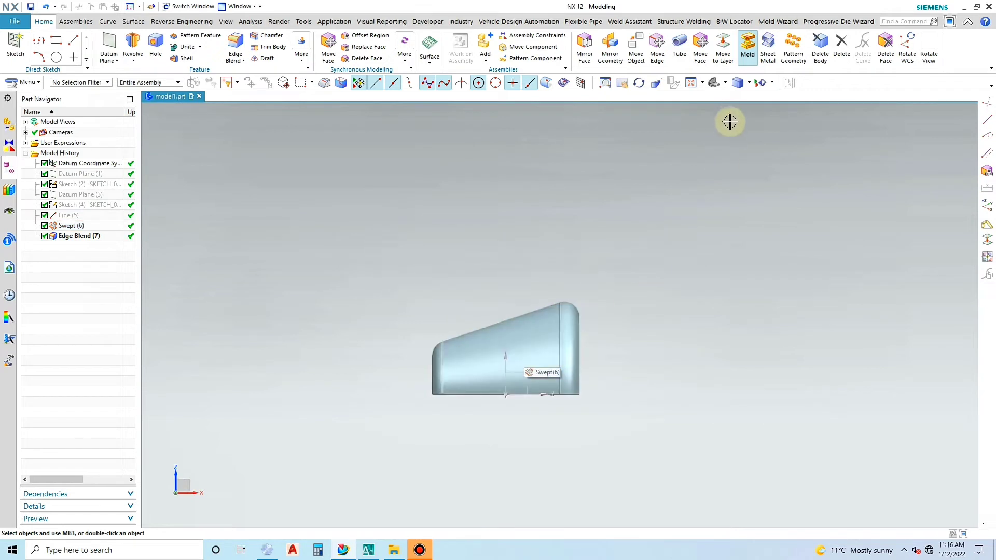
left_click(749, 83)
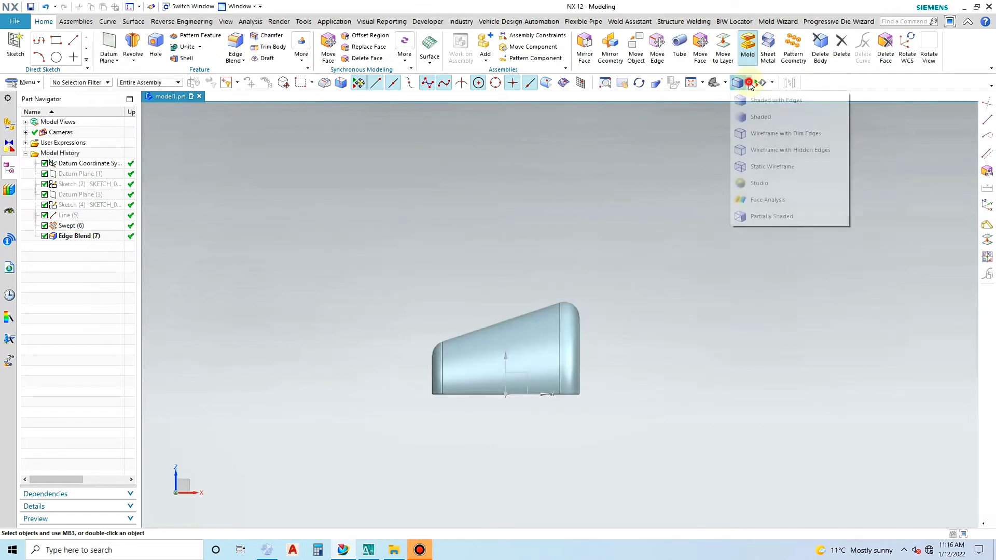
left_click(748, 134)
left_click(755, 84)
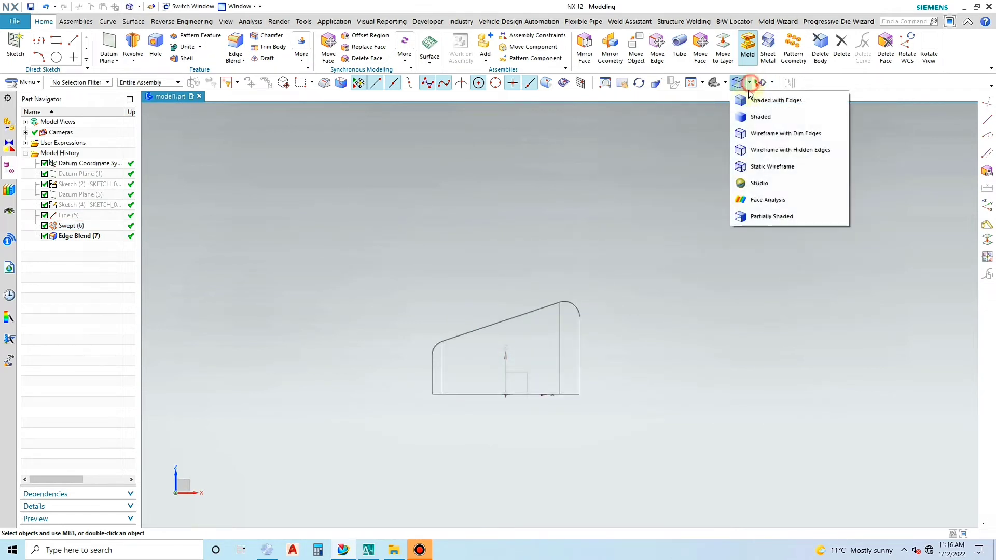
left_click(750, 98)
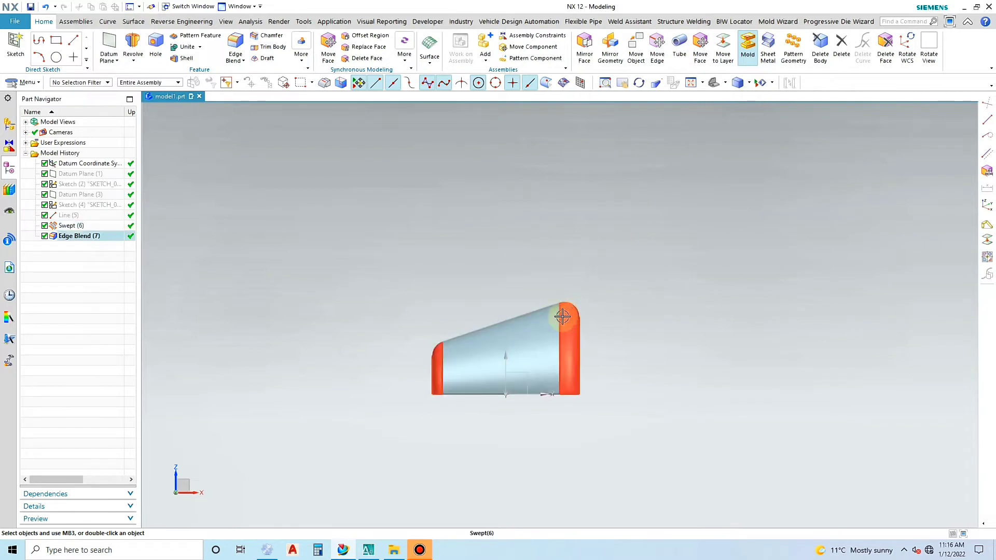
- Start a new sketch on the YZ plane of the datum coordinate system
middle_click_drag(560, 327, 605, 329)
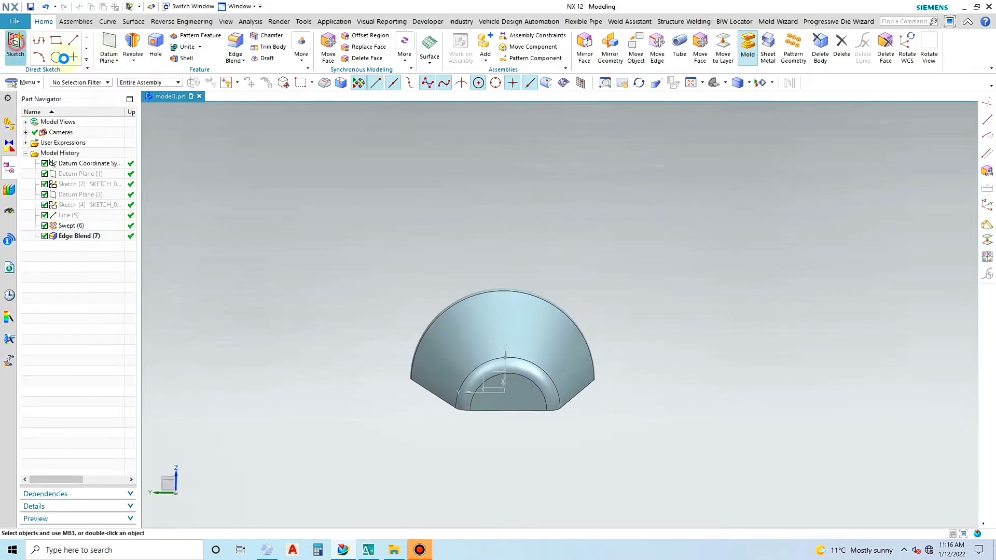
left_click(15, 41)
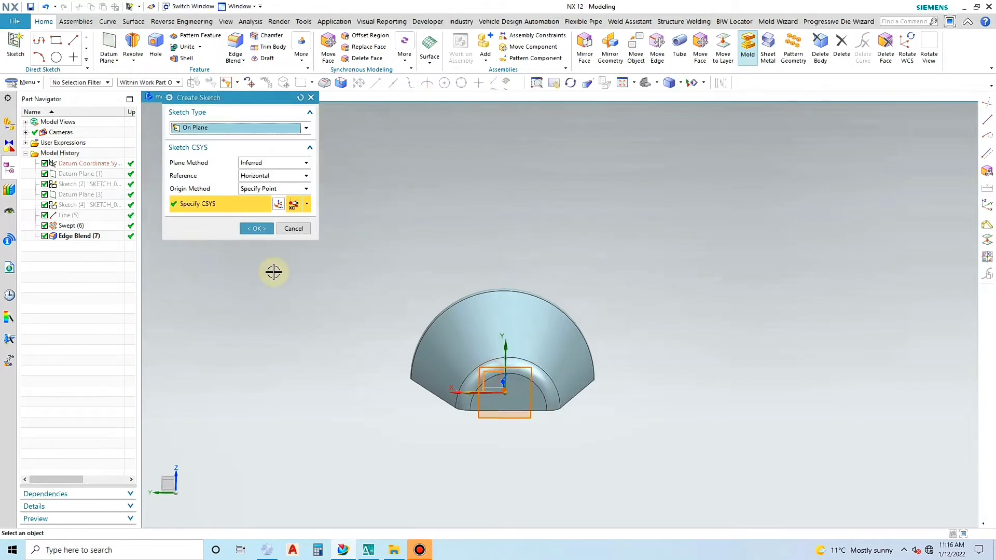
left_click(257, 228)
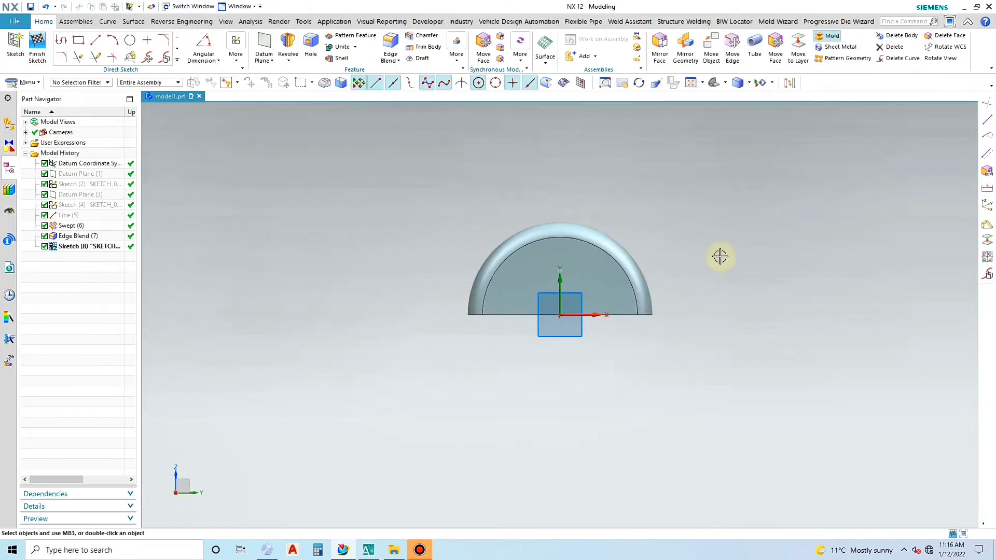
- Draw a vertical line about 205 mm long and a horizontal line about 255 mm long, both starting at the sketch origin
scroll(720, 257, "up", 3)
scroll(417, 386, "down", 2)
scroll(383, 353, "down", 2)
scroll(486, 319, "up", 1)
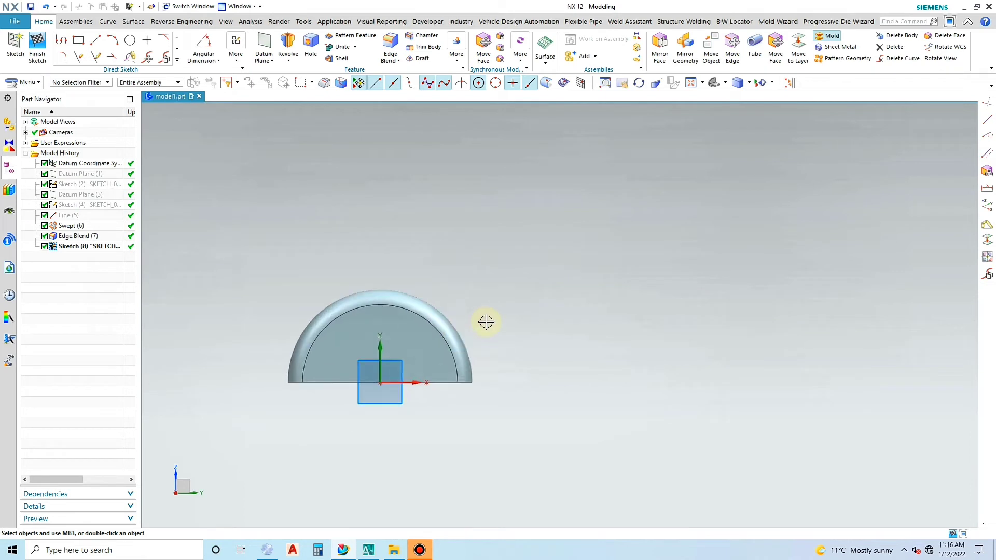
left_click(95, 42)
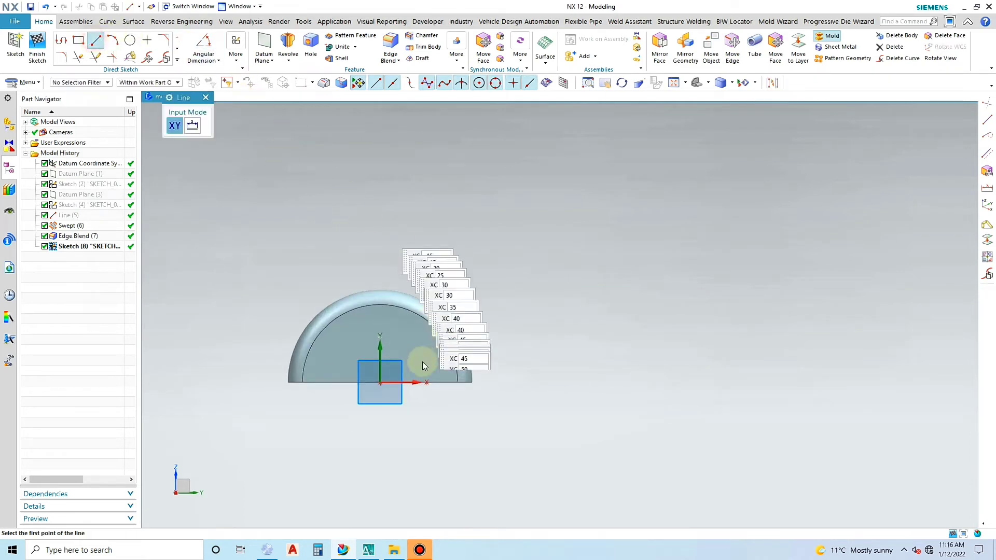
left_click(380, 382)
left_click(380, 182)
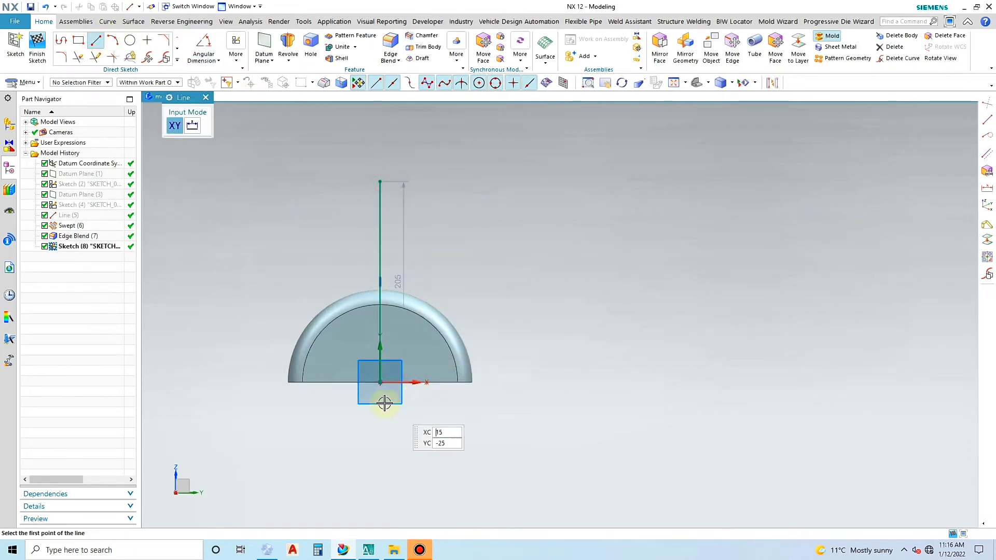
left_click(380, 382)
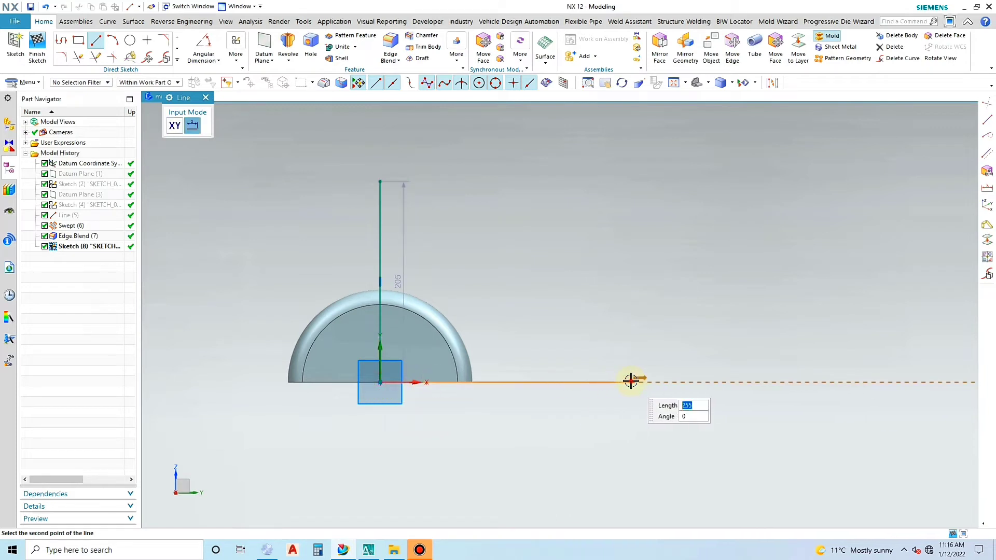
left_click(630, 382)
key("Escape")
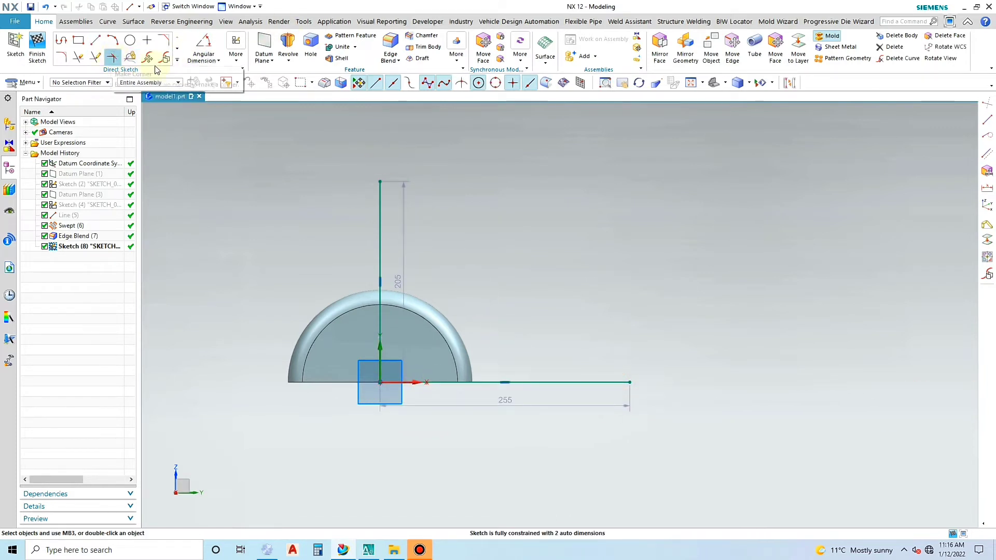
- Offset the vertical line 150 mm in the positive X direction of the sketch
left_click(177, 59)
left_click(130, 124)
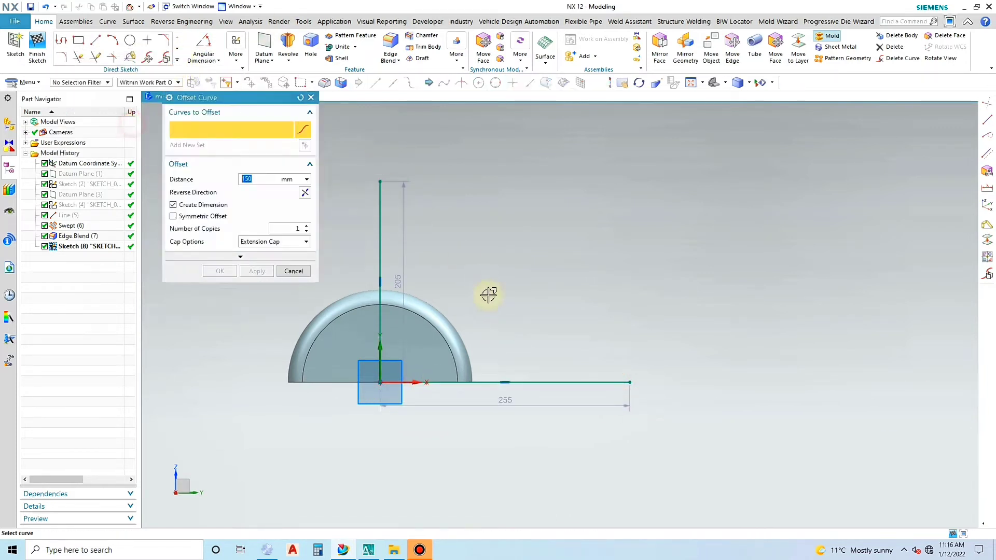
left_click(384, 258)
left_click(259, 272)
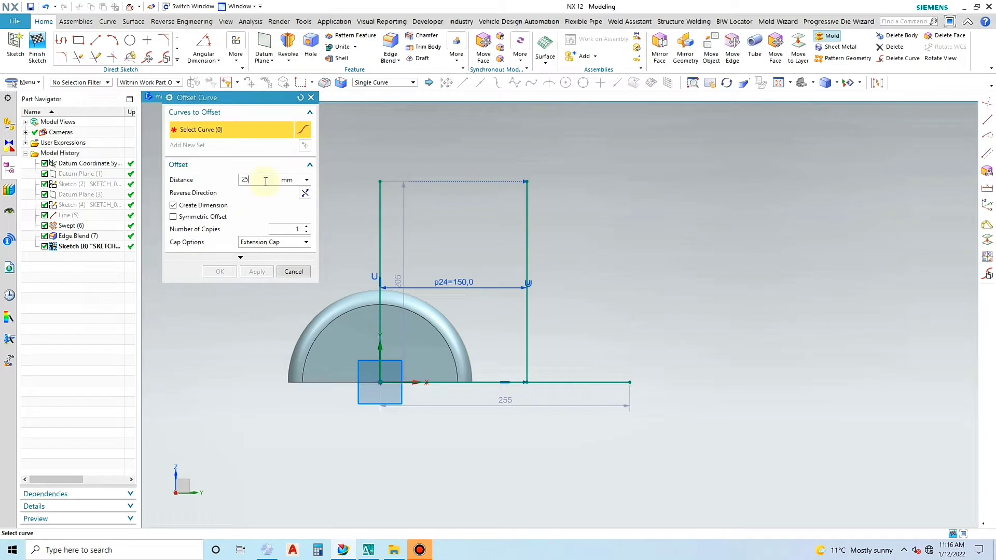
- Offset the horizontal base line 25 mm upward, reversing the default offset direction
left_click(577, 382)
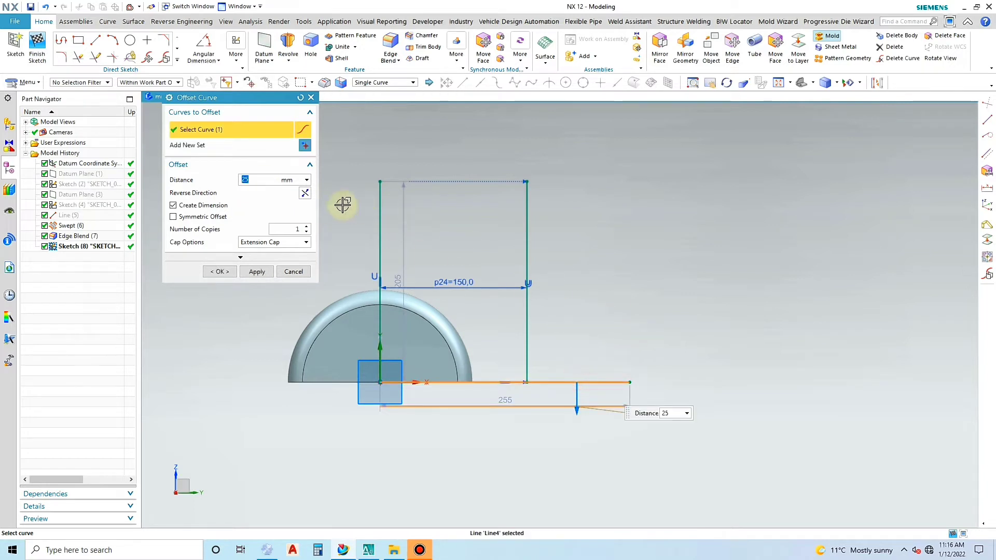
left_click(305, 193)
left_click(256, 271)
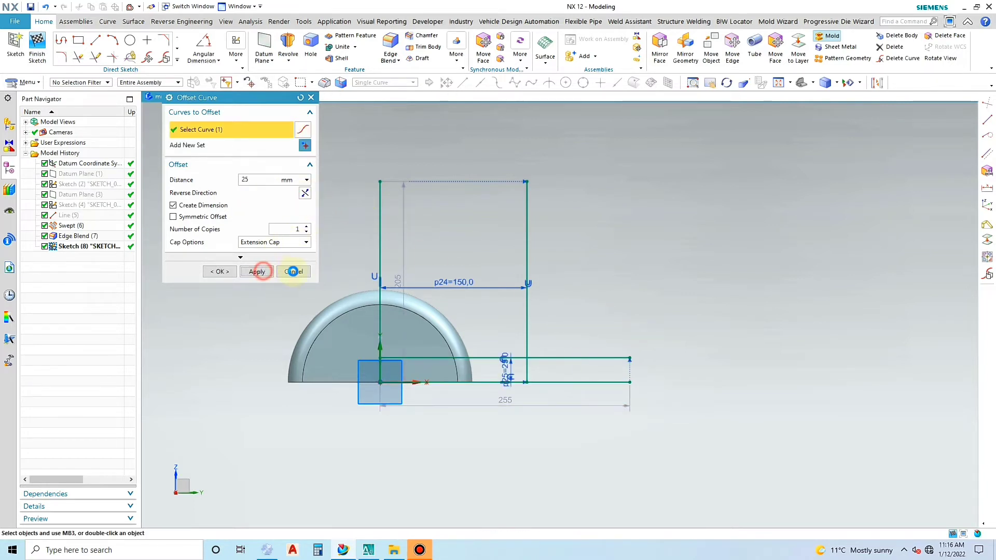
left_click(293, 272)
- Draw a slanted line about 114 mm long at about 168° from the intersection of the 150 mm and 25 mm offset lines
scroll(512, 374, "up", 2)
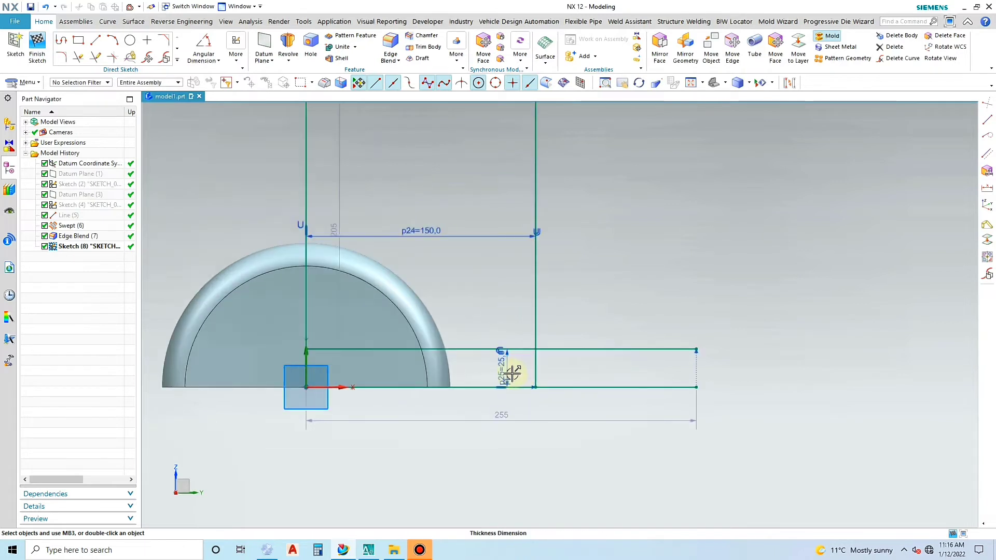
left_click(95, 44)
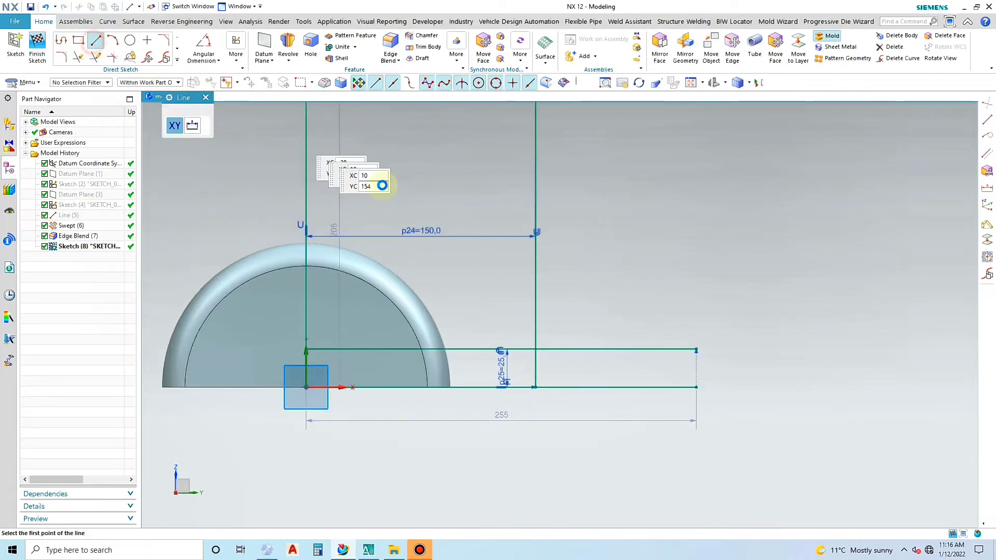
left_click(534, 349)
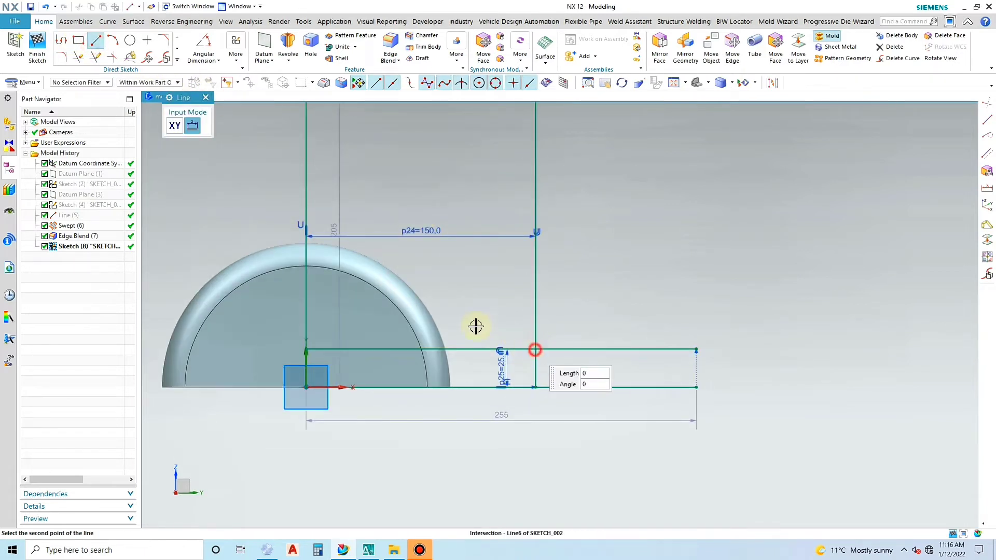
left_click(366, 311)
key("Escape")
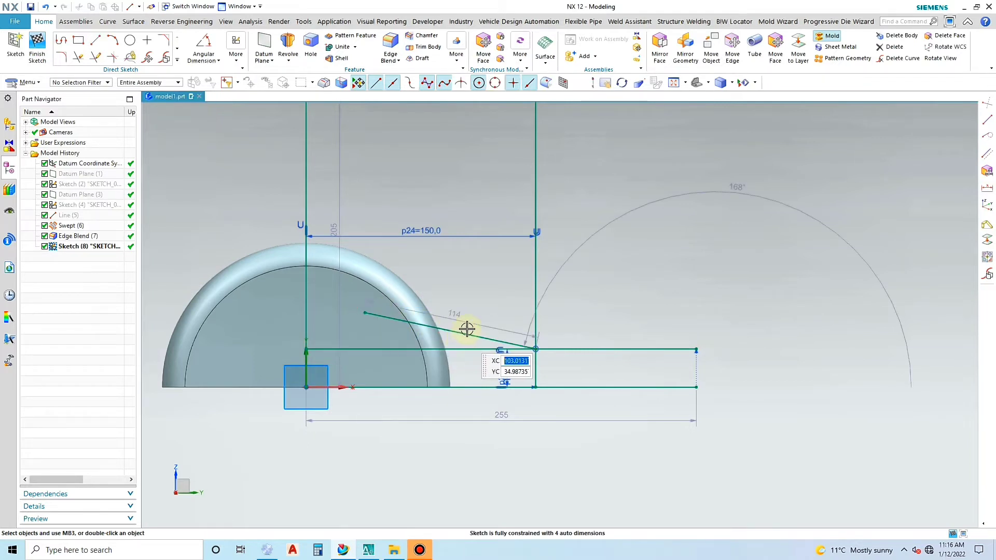
- Delete the slanted line's automatic angular dimension and add a 10° angular dimension between that line and the 25 mm offset line
right_click(557, 258)
left_click(666, 247)
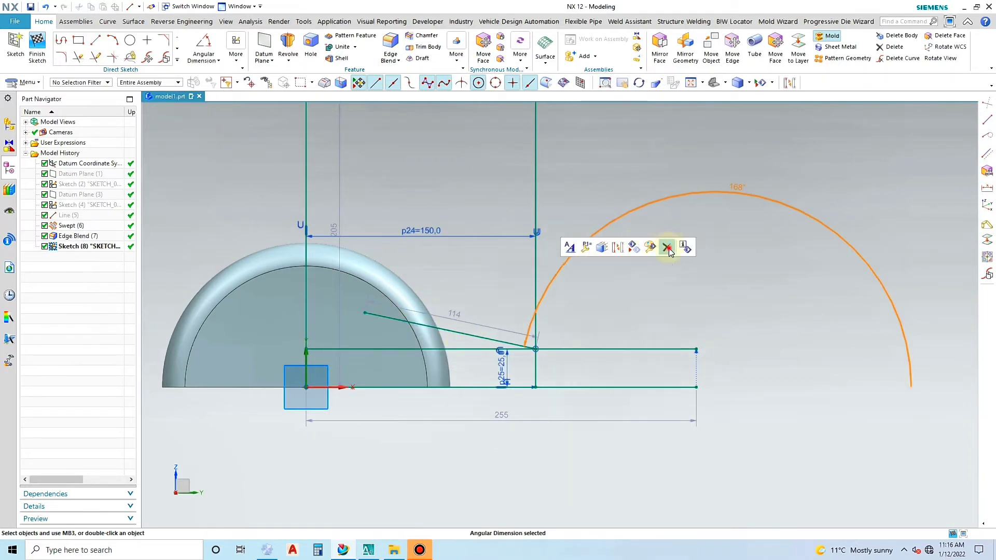
left_click(219, 60)
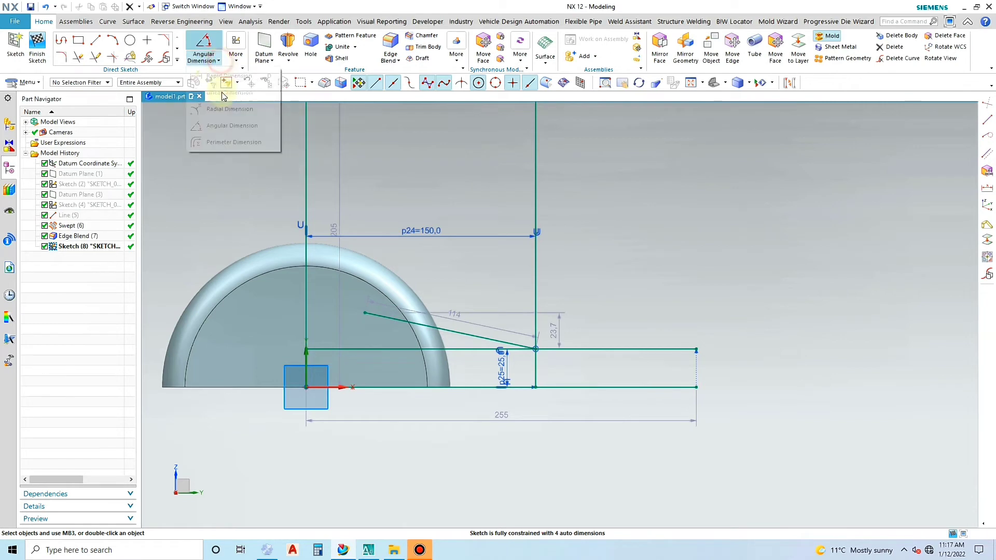
left_click(220, 127)
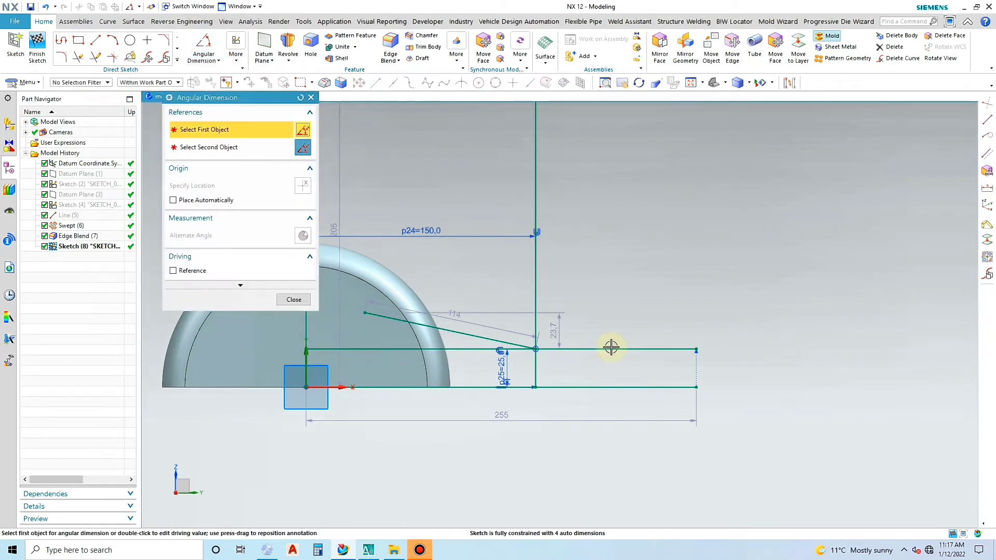
left_click(452, 336)
left_click(447, 349)
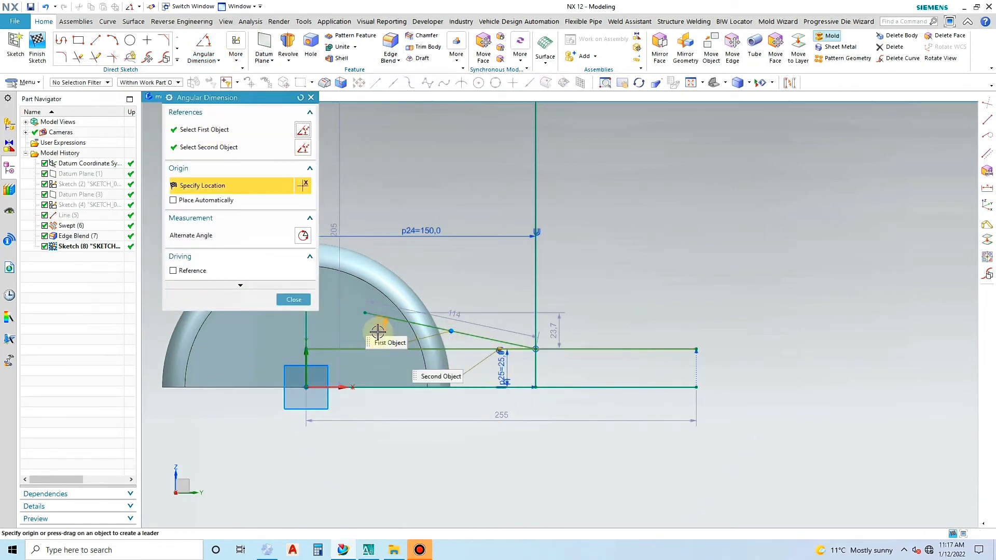
left_click(384, 333)
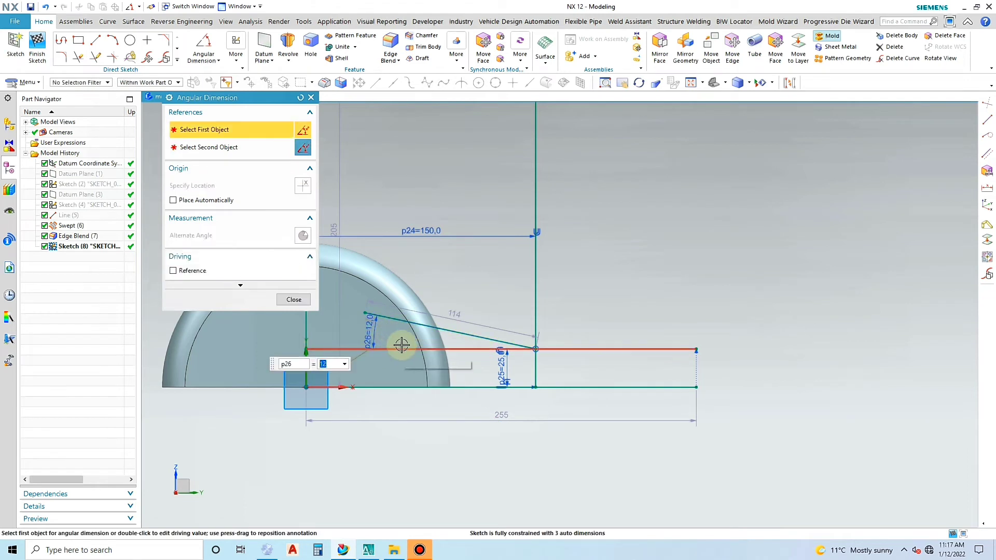
key("Return")
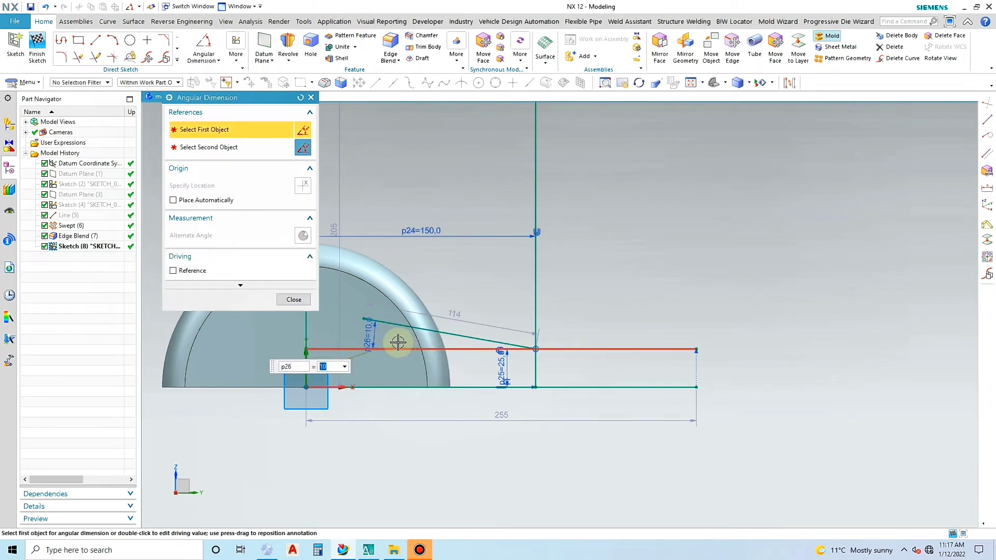
left_click(294, 300)
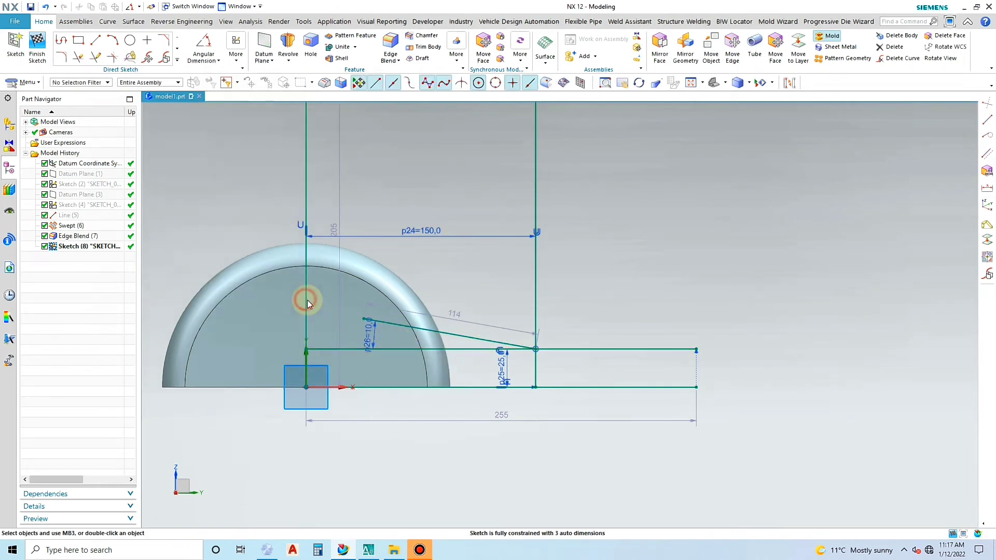
- Draw a vertical line from the slanted line's upper end down past the horizontal base line
left_click(95, 46)
left_click(365, 319)
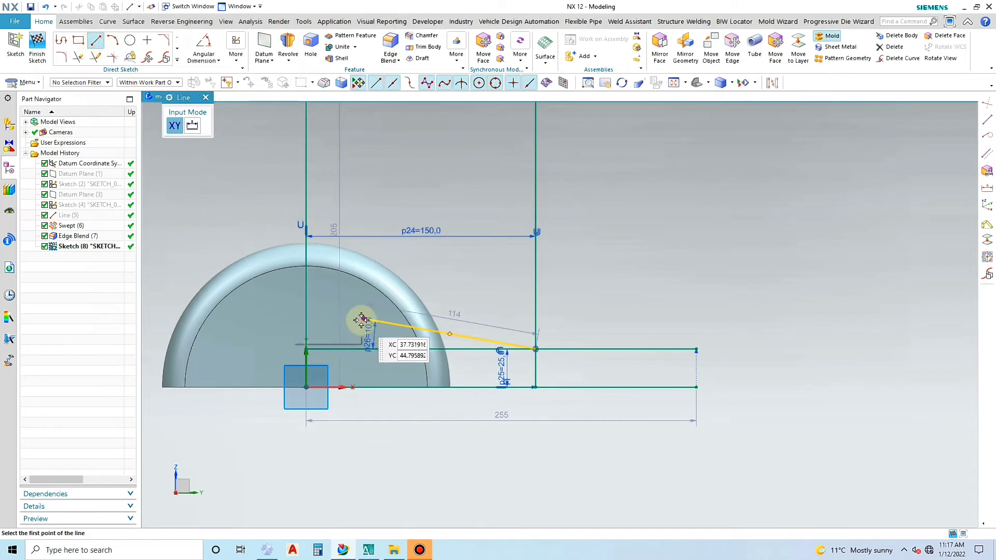
left_click(364, 412)
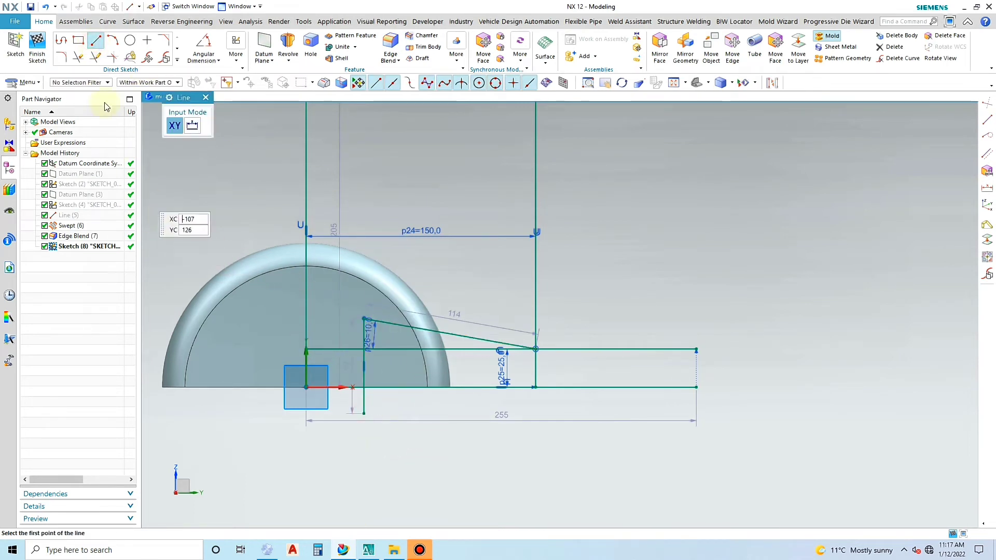
- Use Make Corner to trim the base line with the short vertical line and the 150 mm offset line with the slanted and base lines
left_click(112, 58)
left_click(382, 388)
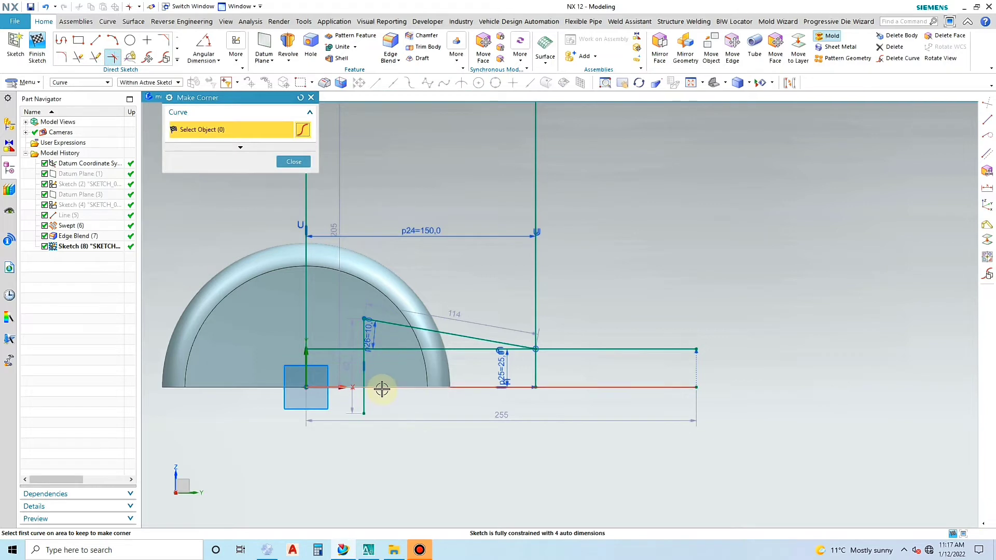
left_click(366, 374)
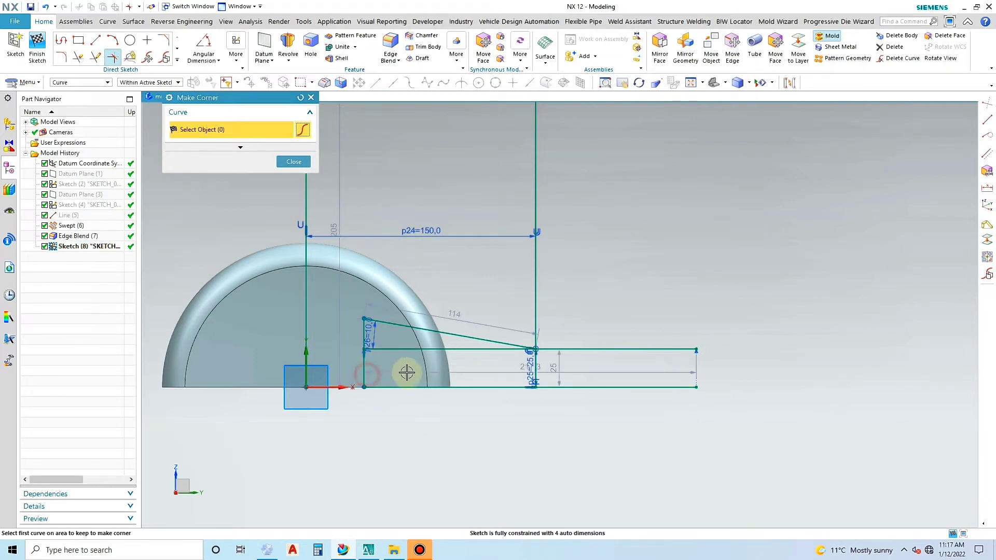
left_click(471, 337)
left_click(534, 372)
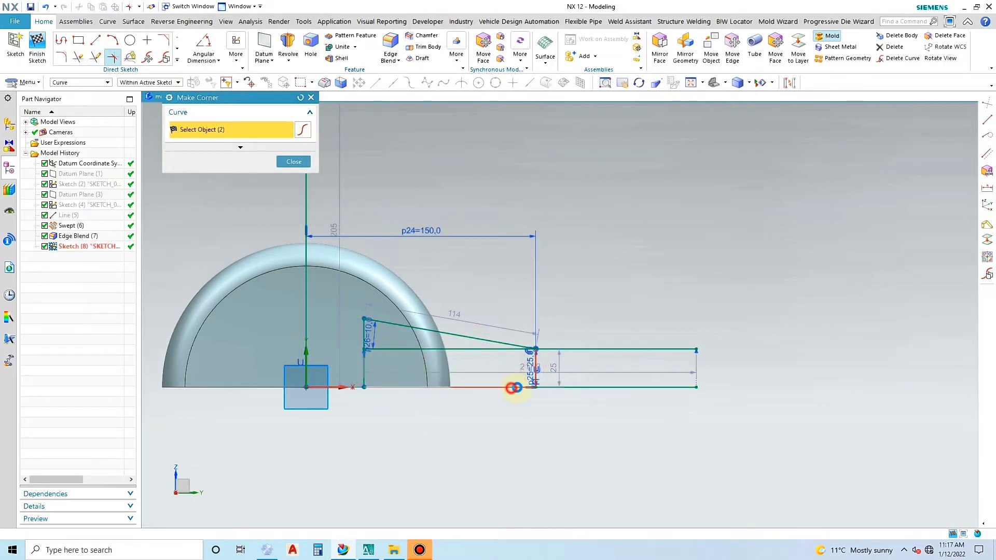
- Delete the leftover offset dimensions and the horizontal offset line, and convert the vertical line at the sketch origin to reference
key("Escape")
right_click(544, 371)
left_click(565, 360)
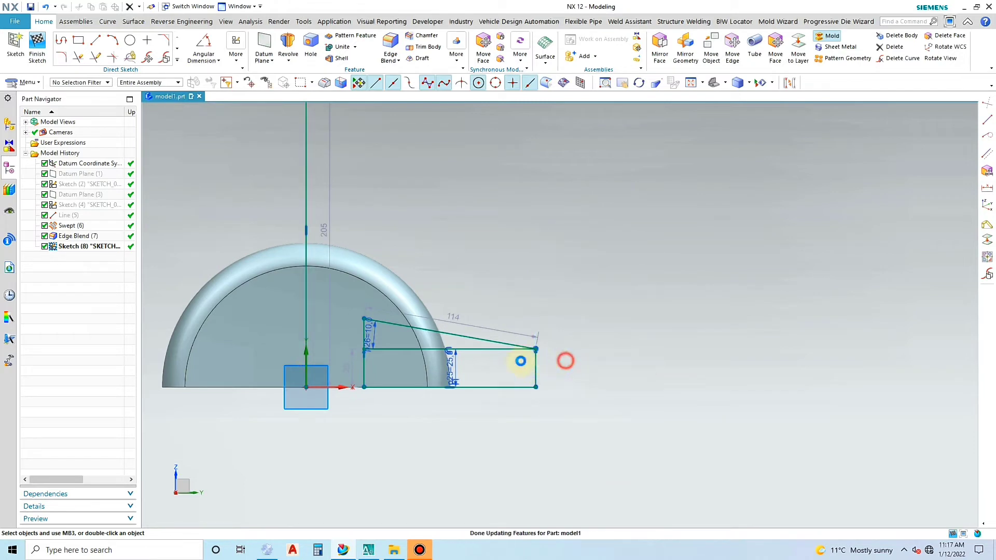
left_click(474, 348)
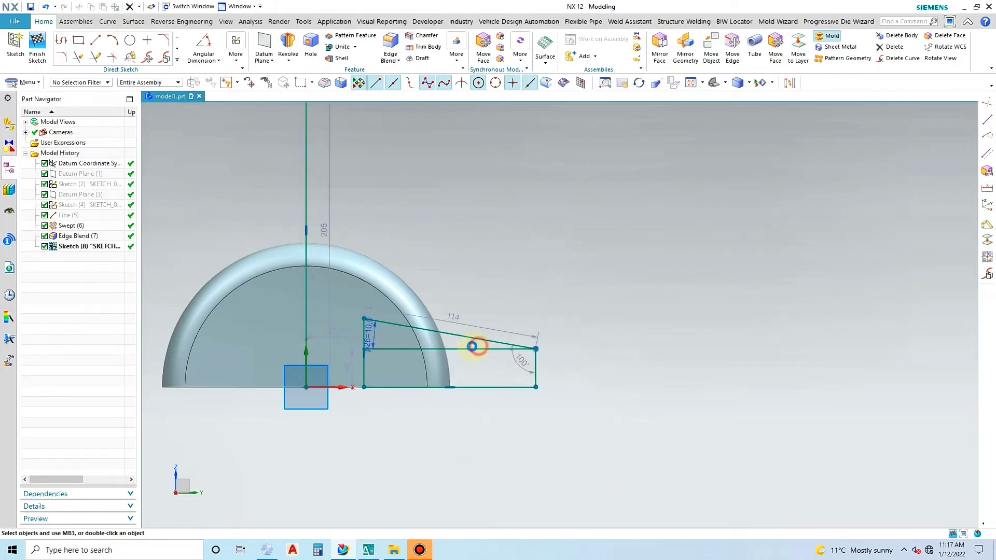
left_click(473, 349)
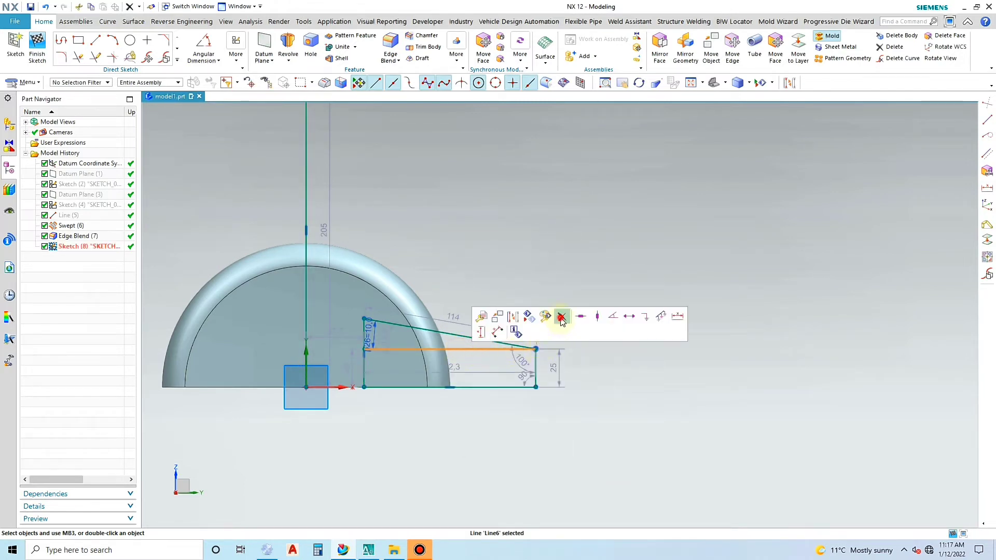
left_click(561, 318)
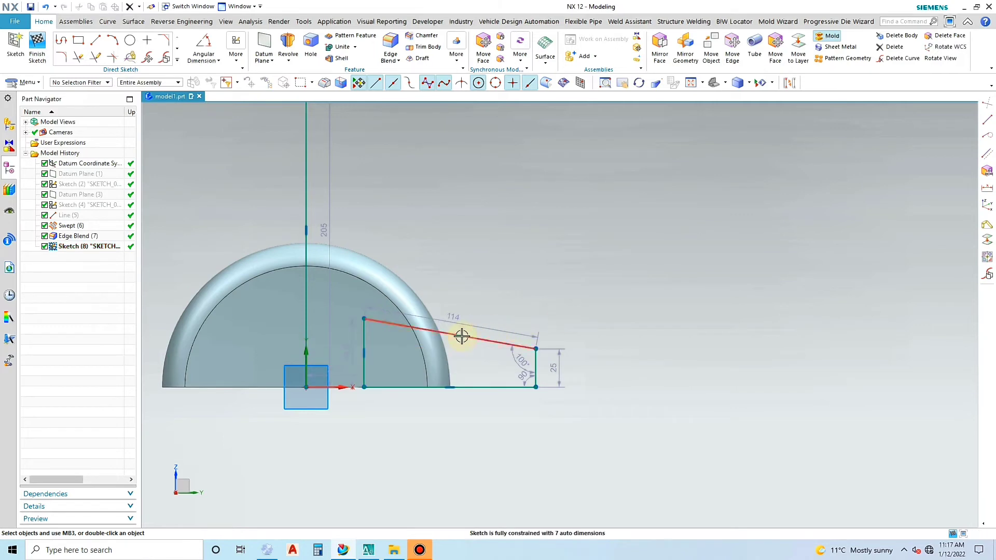
right_click(306, 192)
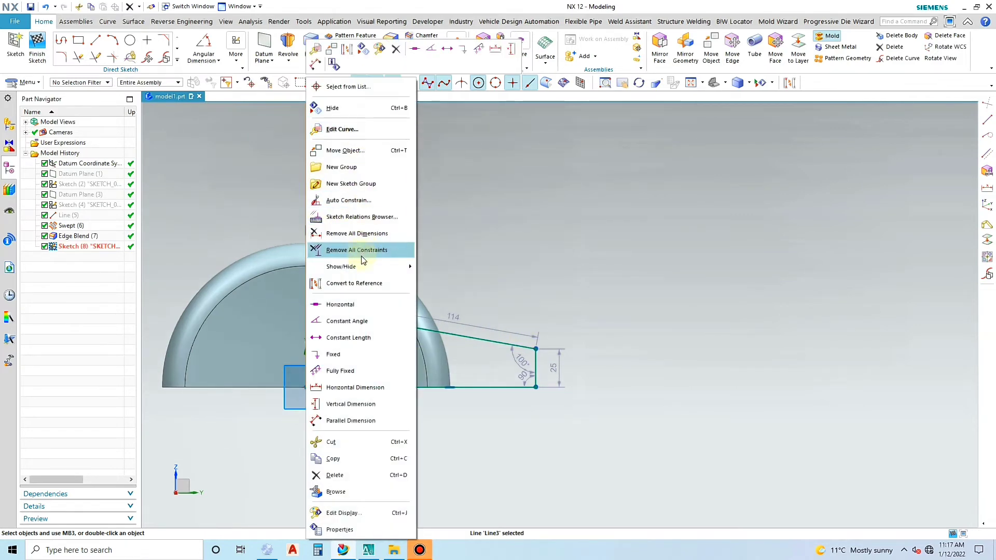
left_click(357, 284)
- Revolve the four-sided profile about the Y axis through the datum origin from -90° to 90°, with Boolean set to None
mouse_move(544, 370)
middle_mouse_down()
mouse_move(525, 374)
mouse_move(525, 384)
middle_mouse_up()
scroll(576, 393, "down", 3)
scroll(422, 385, "up", 3)
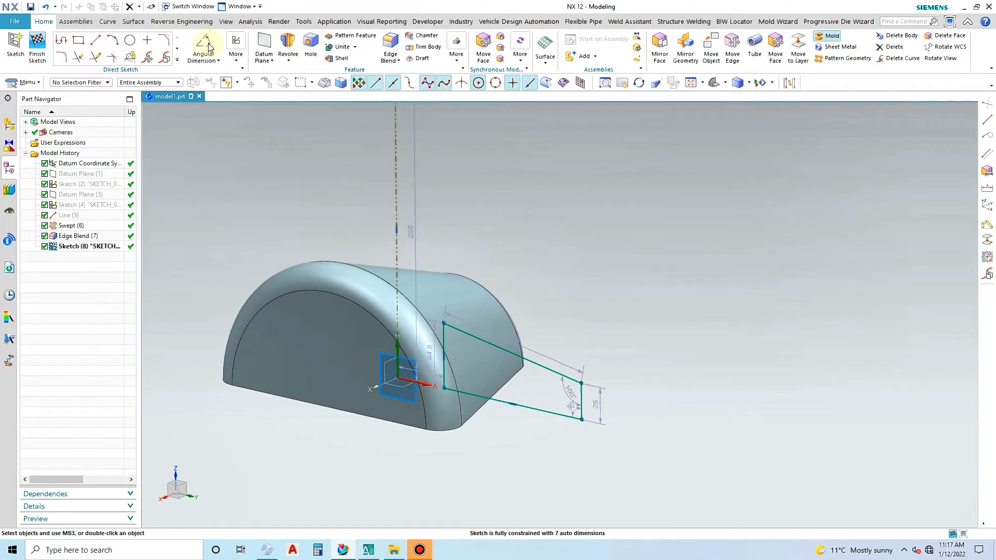
left_click(288, 46)
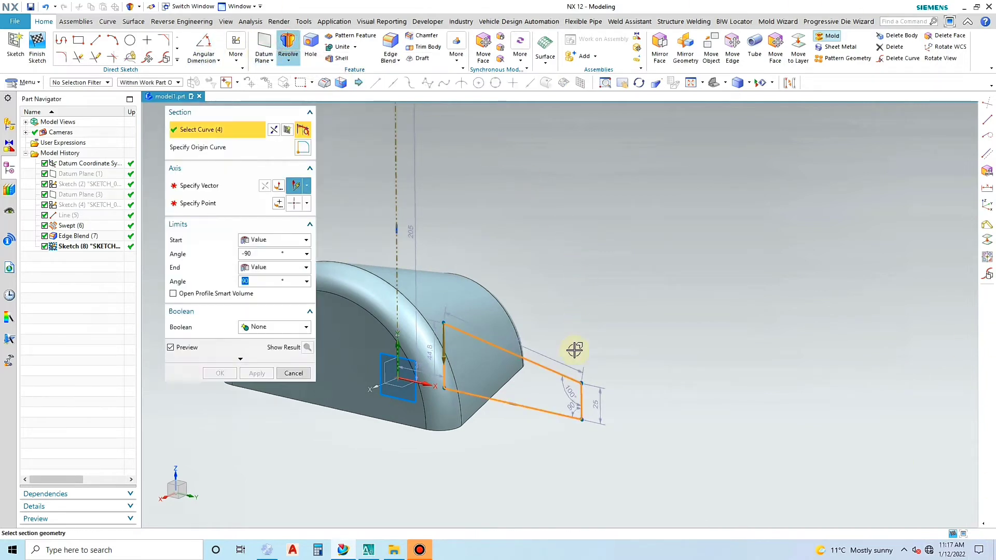
scroll(606, 290, "down", 2)
scroll(543, 323, "up", 1)
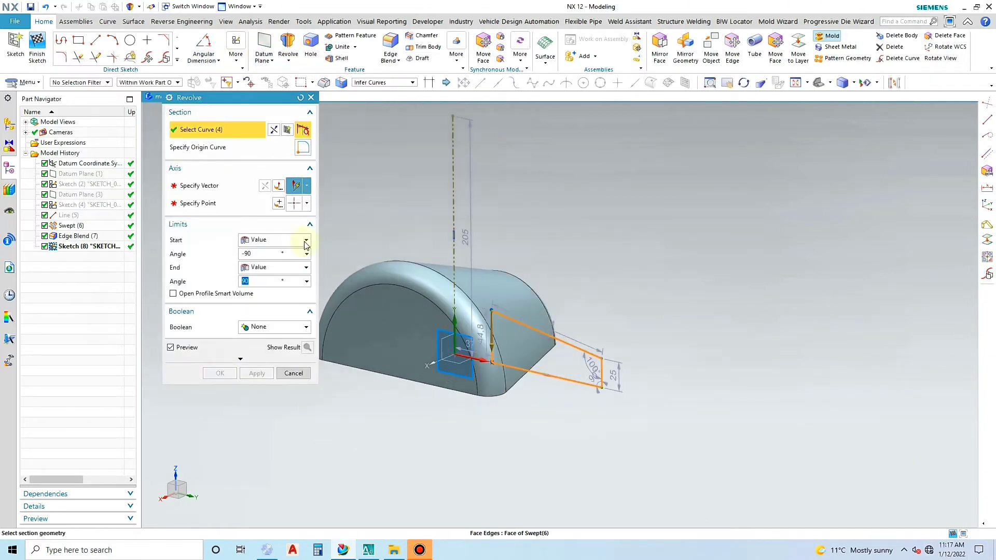
left_click(220, 190)
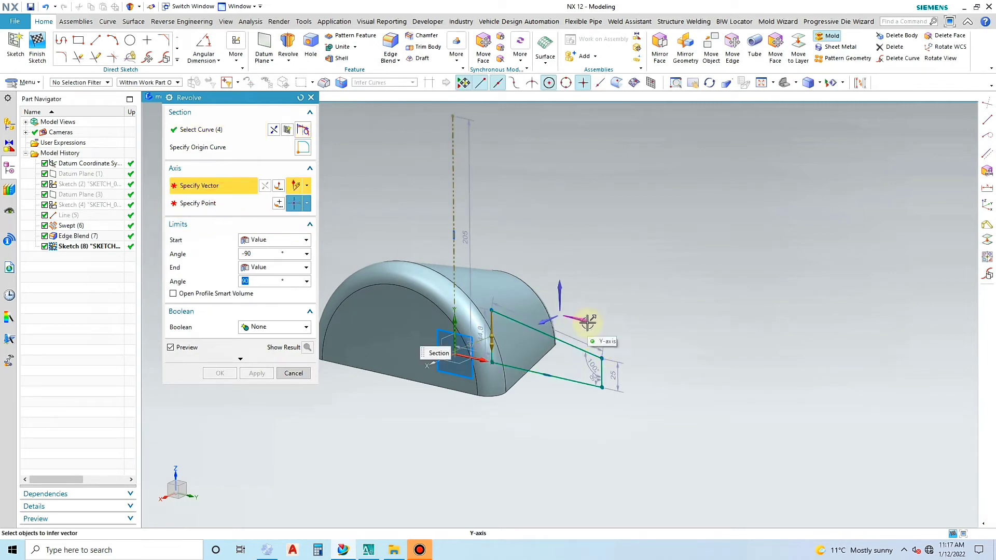
left_click(586, 322)
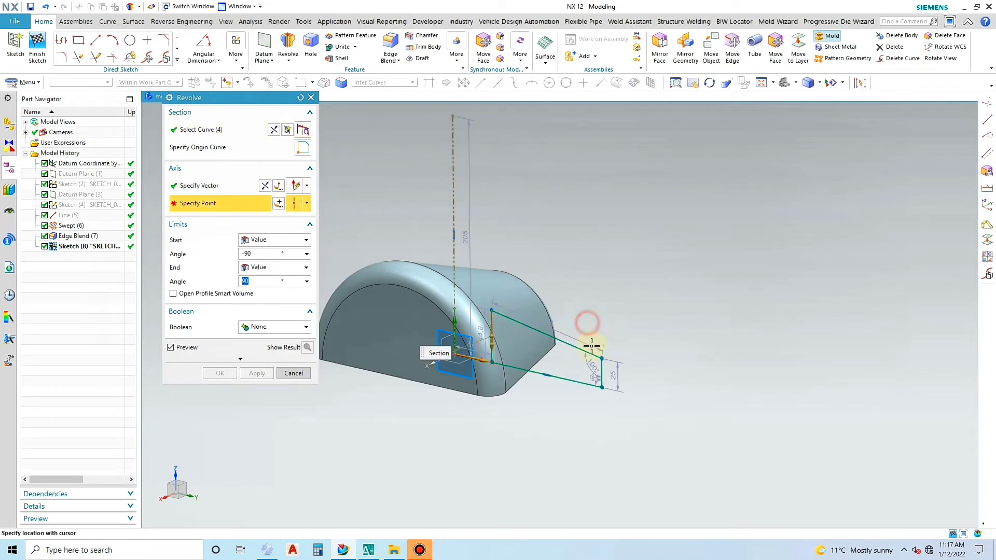
left_click(279, 204)
left_click(267, 296)
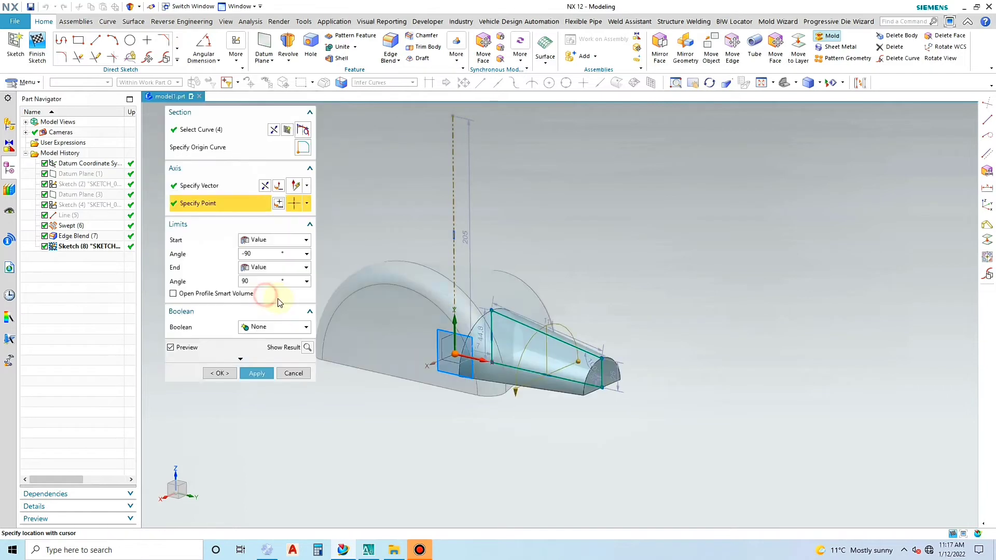
middle_click_drag(642, 400, 598, 378)
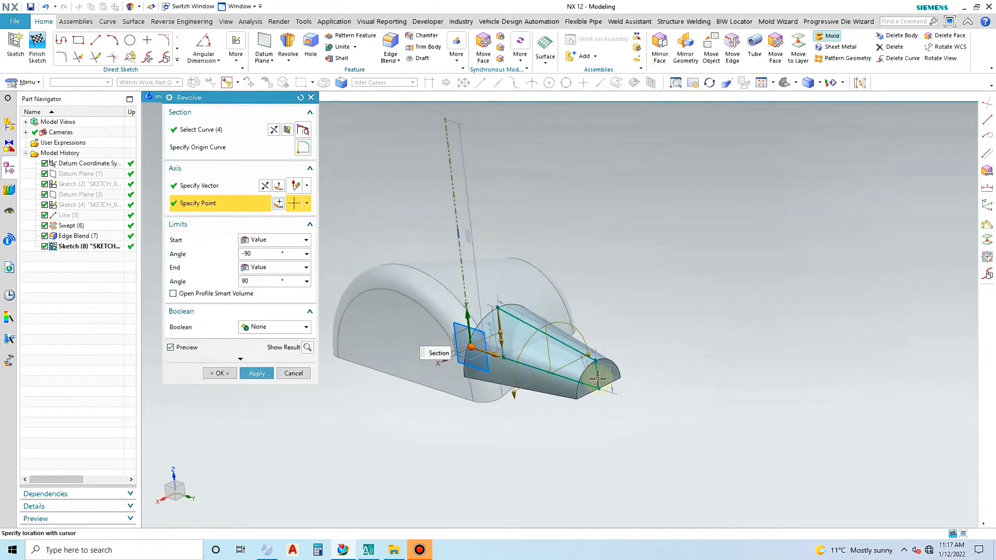
left_click(260, 283)
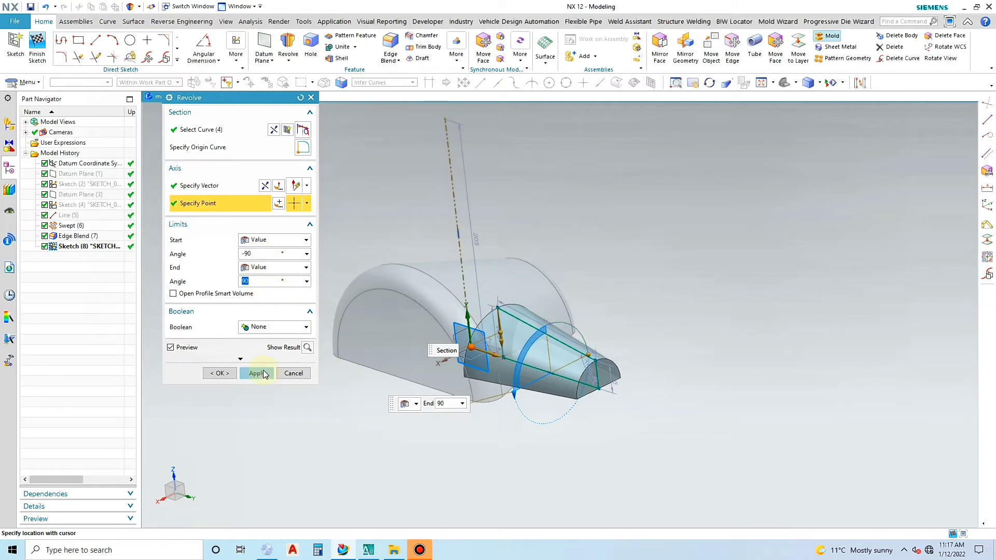
left_click(258, 374)
left_click(293, 373)
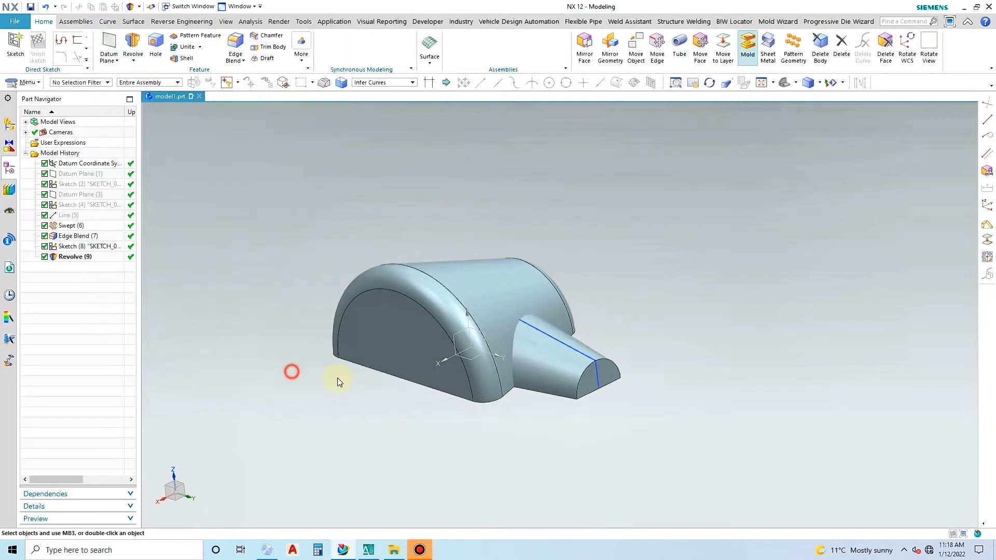
- Hide the profile sketch of the revolved body
left_click(599, 380)
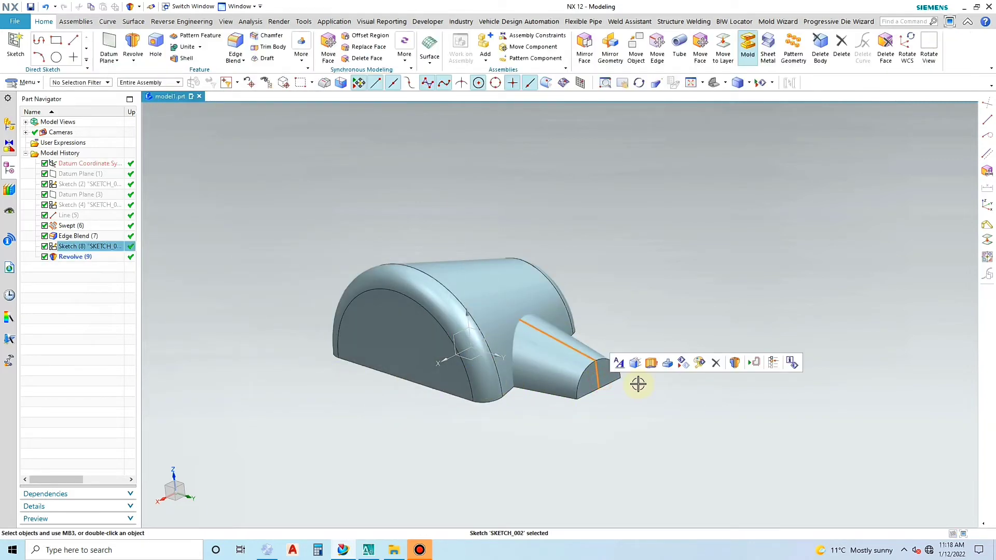
key("Escape")
mouse_move(534, 394)
middle_mouse_down()
mouse_move(549, 407)
mouse_move(554, 286)
mouse_move(554, 418)
mouse_move(557, 395)
middle_mouse_up()
left_click(562, 375)
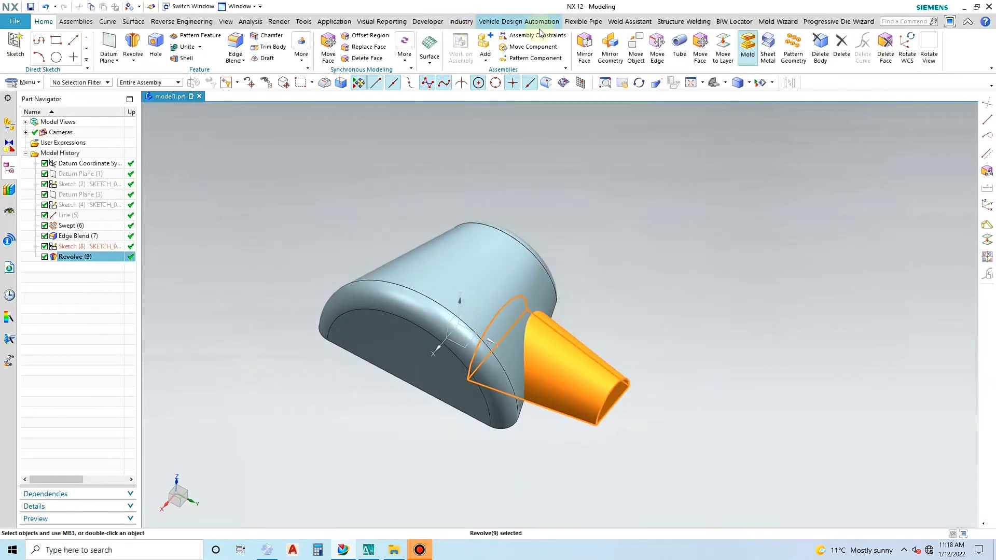
left_click(609, 49)
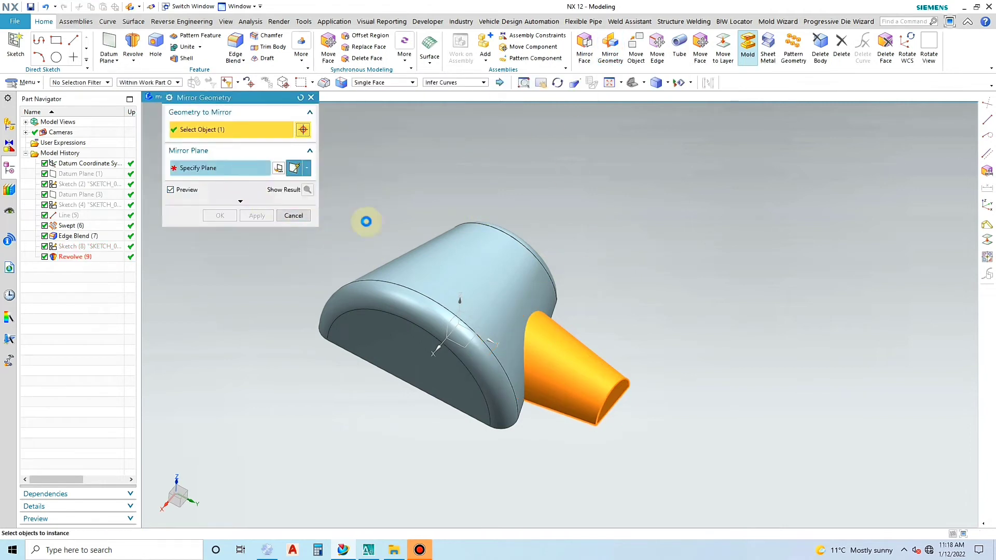
key("Escape")
mouse_move(556, 367)
middle_mouse_down()
mouse_move(552, 338)
mouse_move(562, 350)
middle_mouse_up()
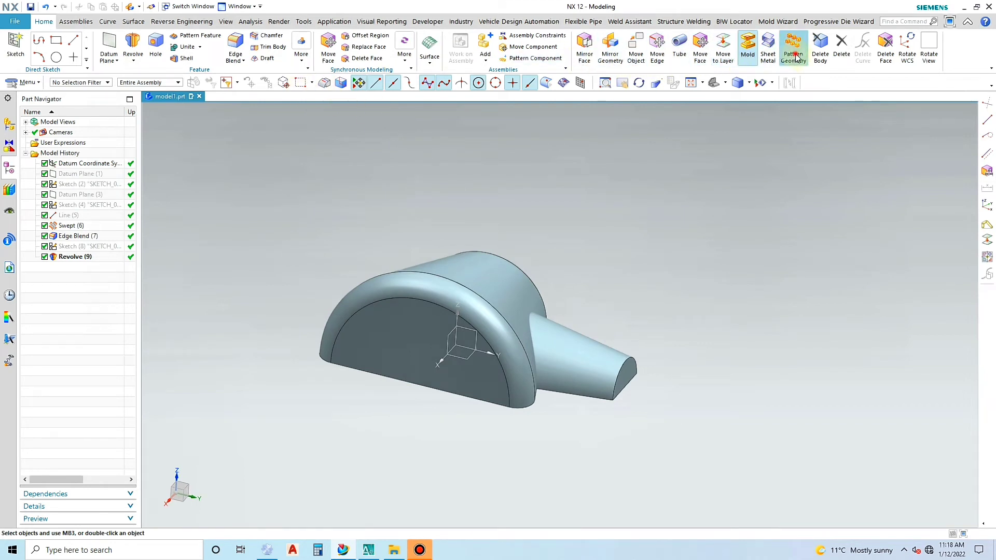
left_click(602, 374)
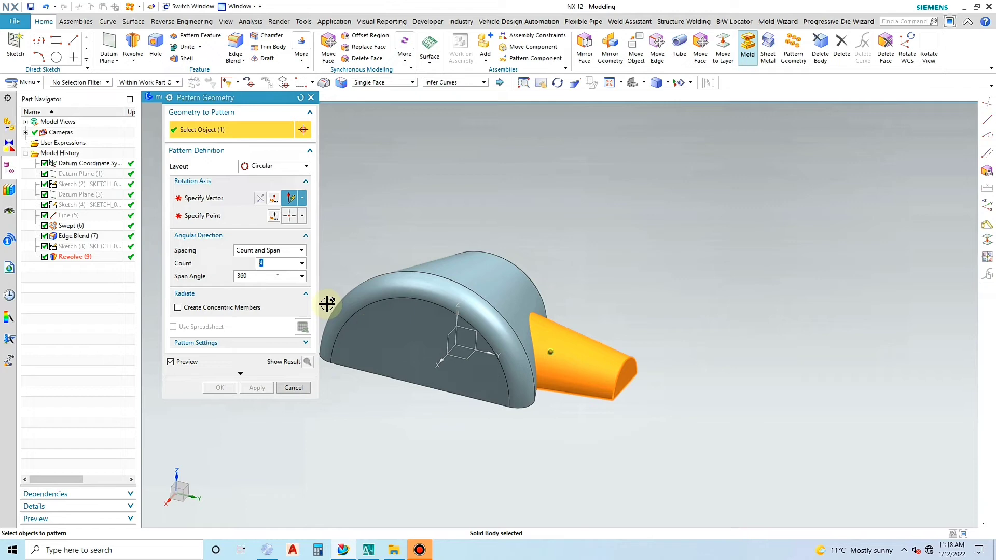
key("Escape")
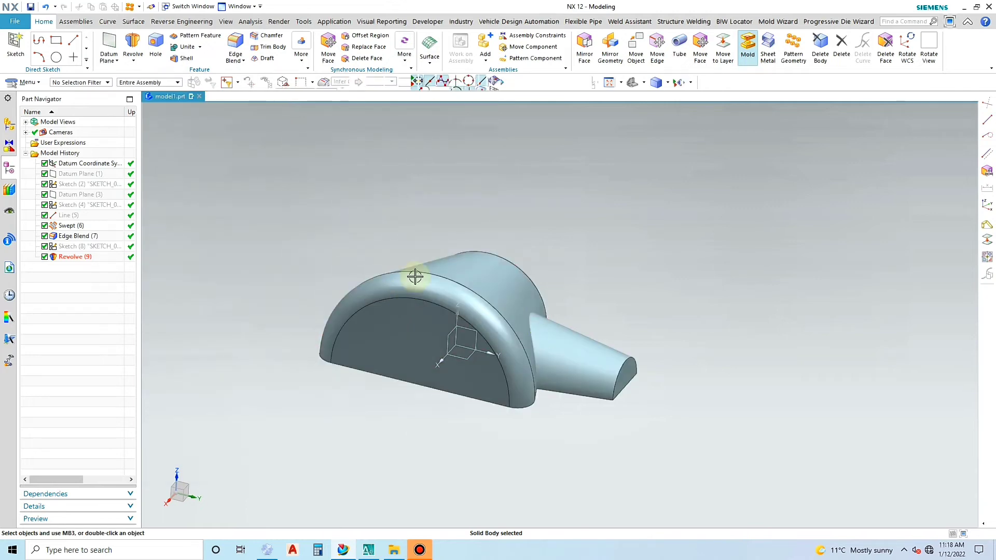
- Mirror the tapered revolved body about the datum XZ plane with Mirror Geometry
left_click(618, 62)
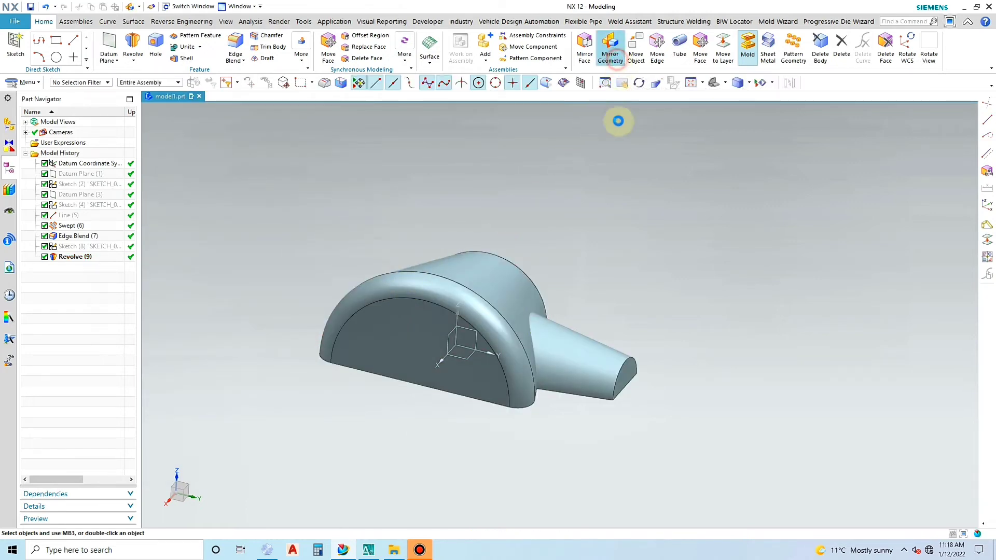
left_click(590, 368)
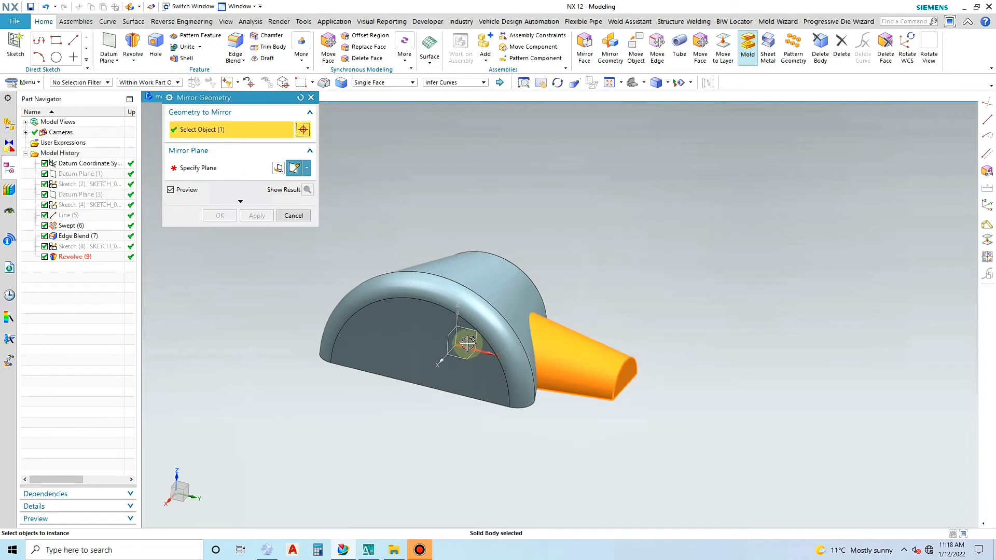
left_click(228, 167)
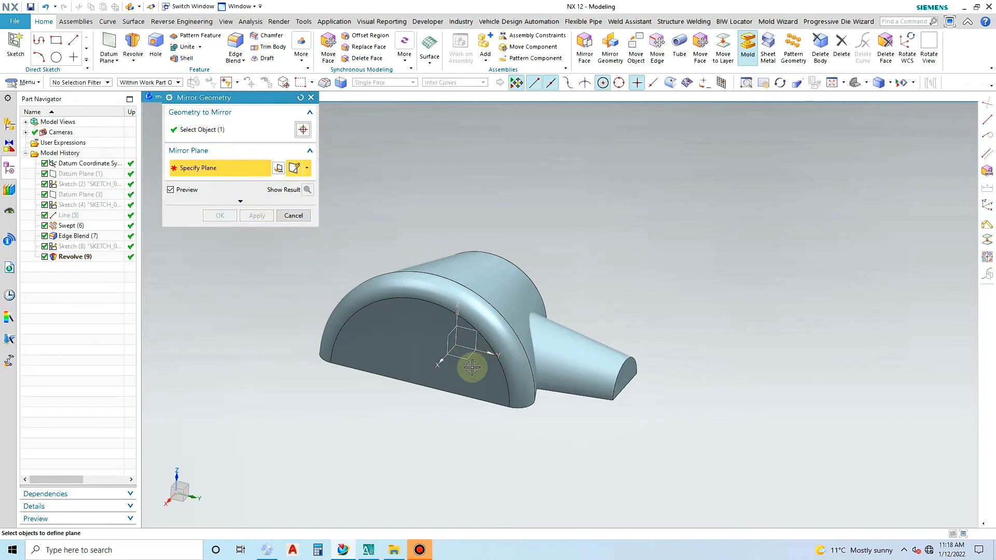
left_click(444, 343)
left_click(261, 222)
left_click(294, 216)
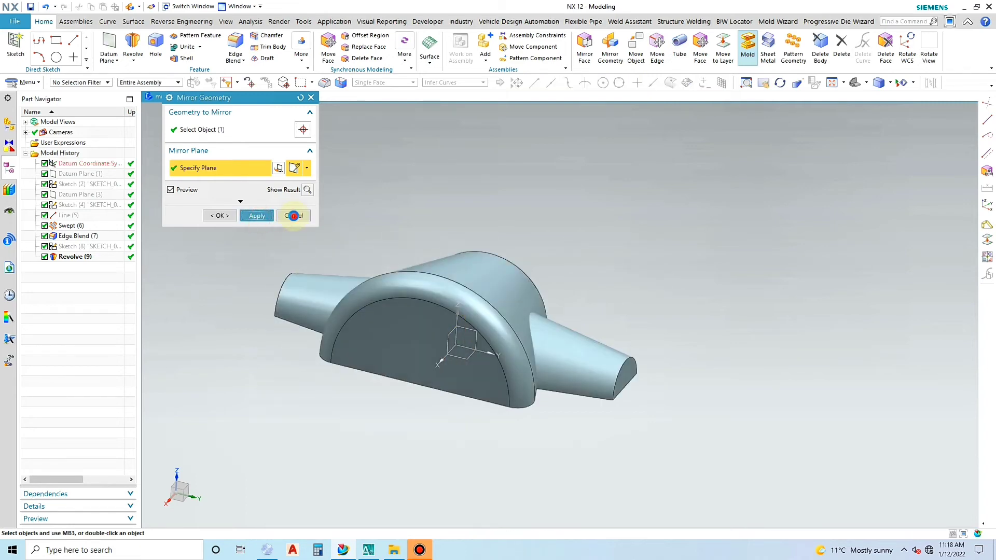
- Set up a circular Pattern Geometry of the original tapered body about the Z axis through the datum origin, with count 4 and span angle 360°
middle_click_drag(467, 326, 429, 392)
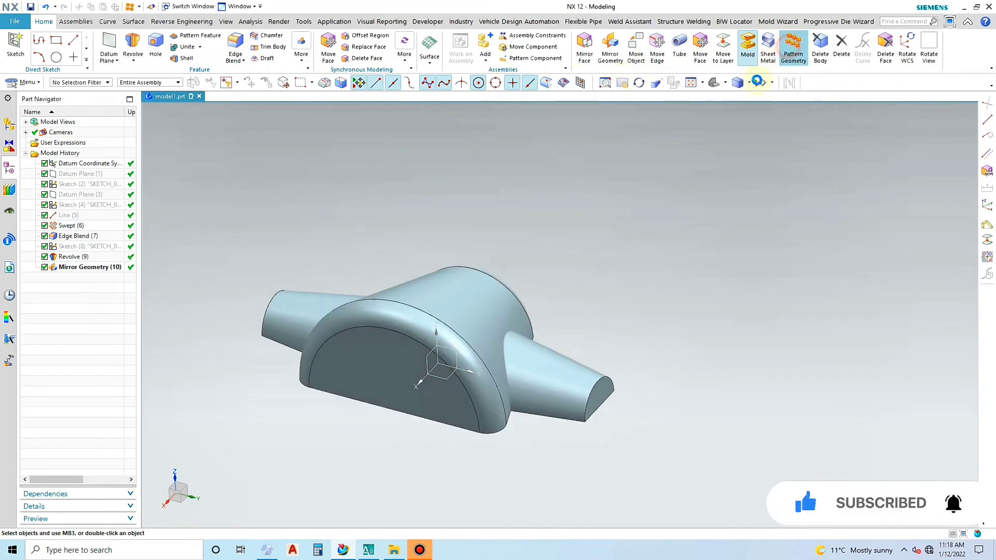
left_click(793, 49)
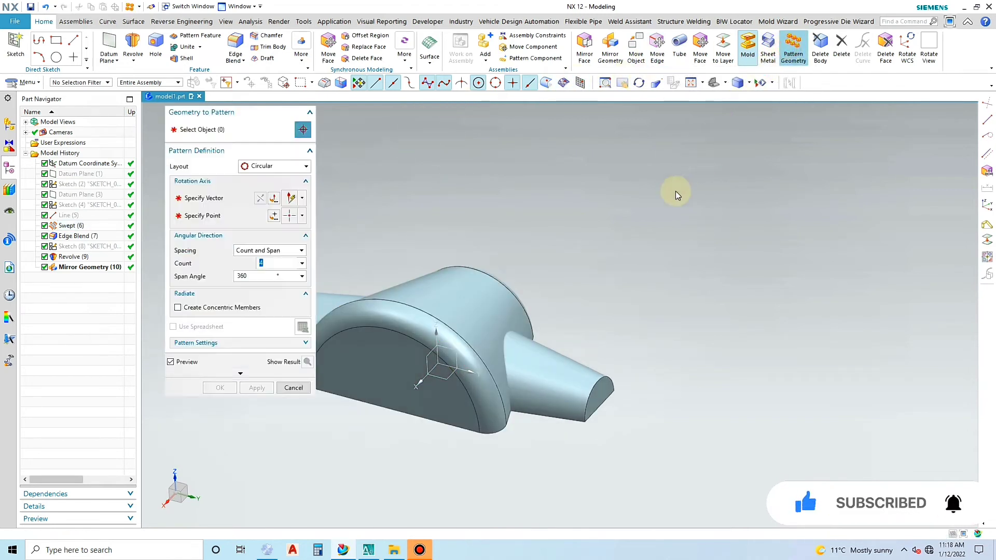
left_click(578, 383)
left_click(233, 201)
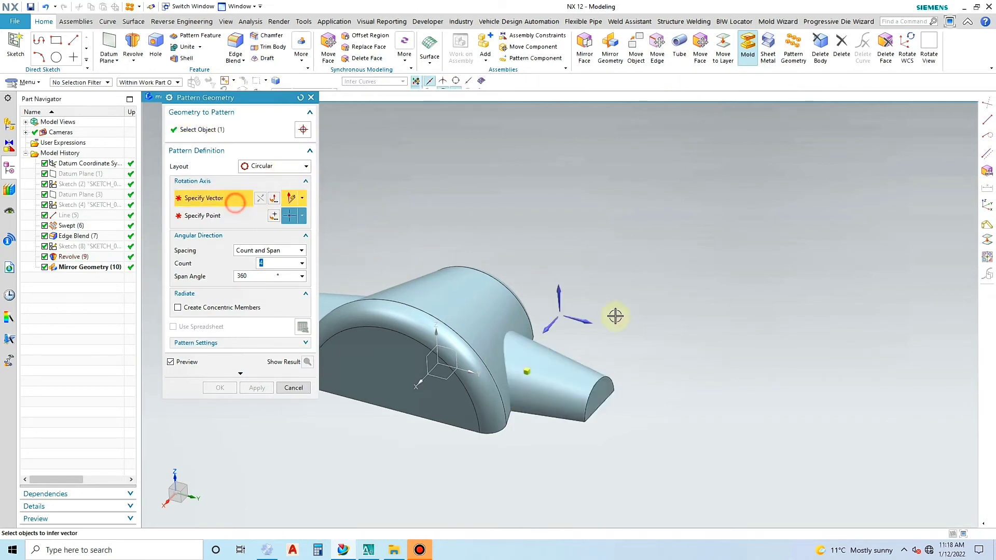
left_click(557, 293)
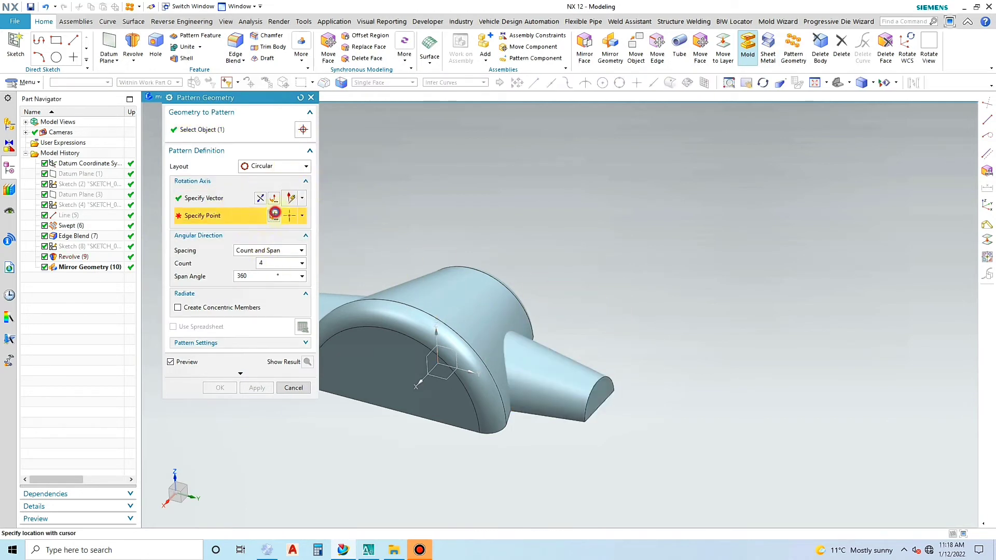
left_click(275, 213)
left_click(438, 363)
left_click(261, 292)
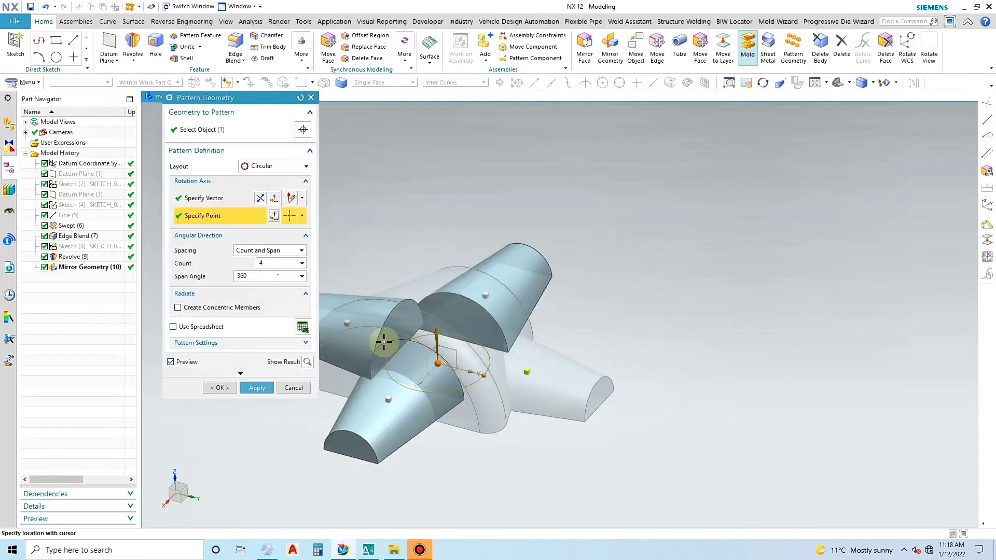
- Change the pattern's rotation axis to the X axis, trying the Y axis first, and create the circular pattern
left_click(236, 202)
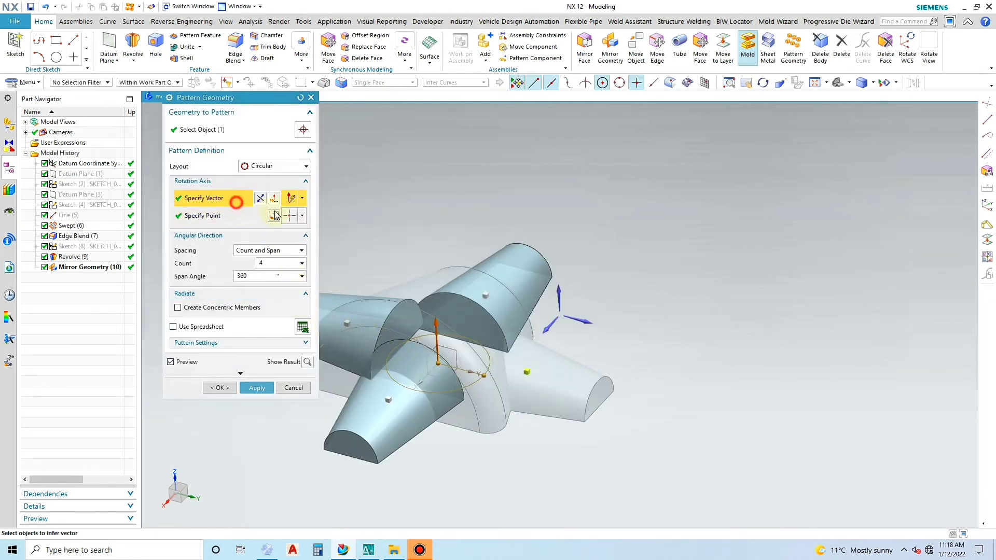
left_click(583, 322)
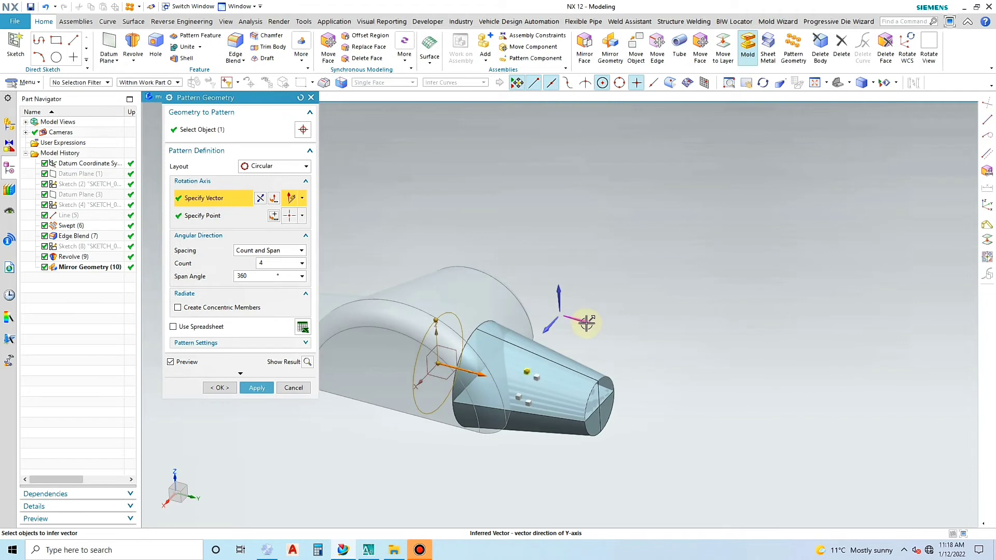
left_click(545, 330)
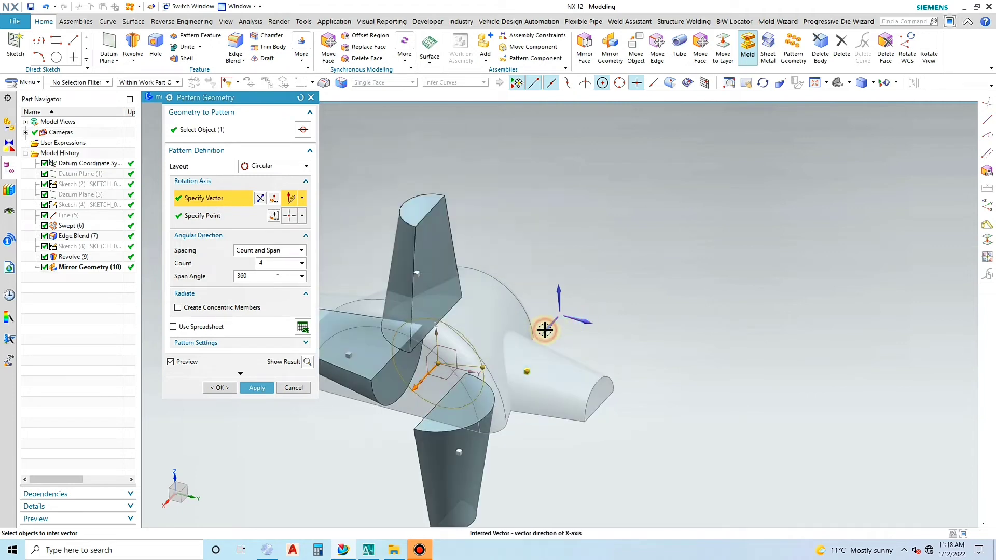
middle_click_drag(632, 371, 640, 353)
left_click(255, 386)
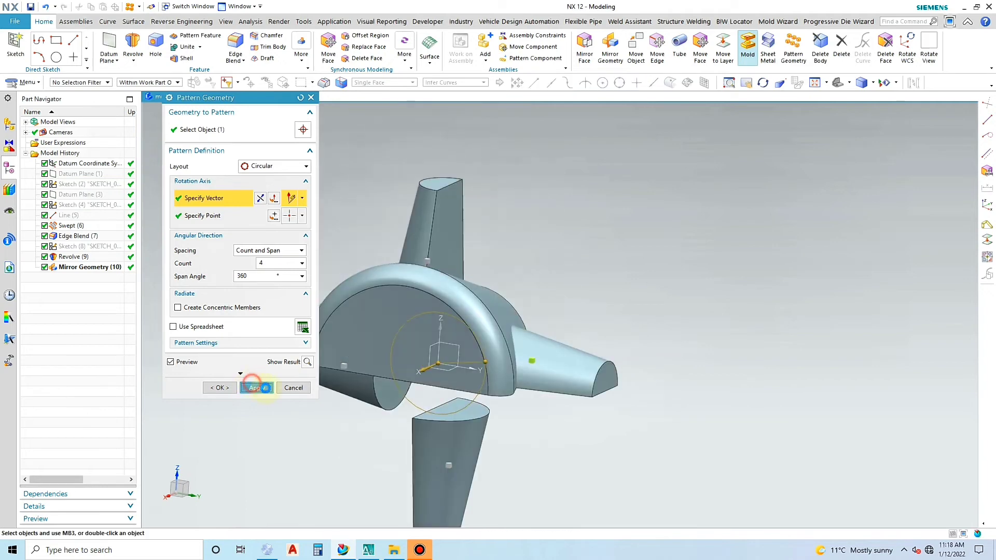
left_click(298, 390)
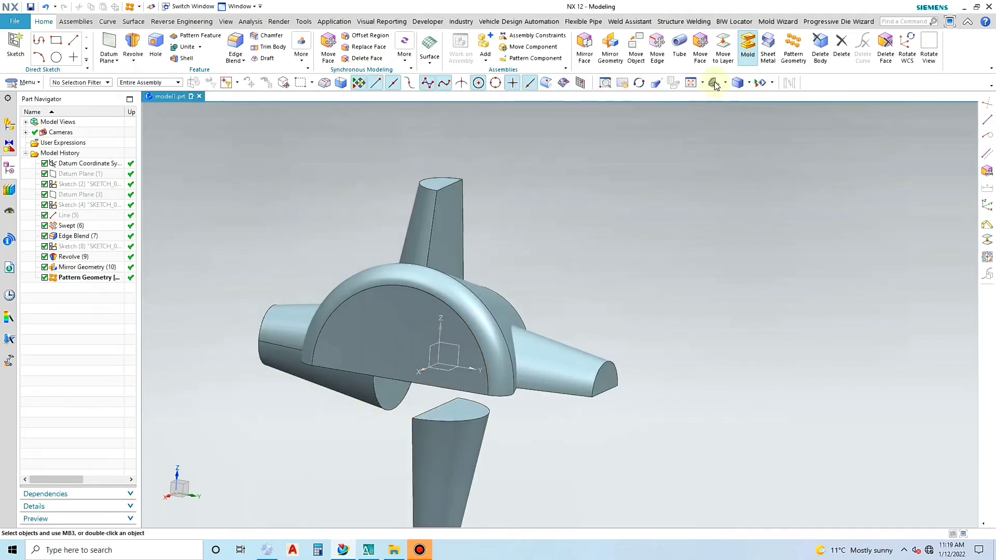
- Delete the downward-pointing patterned body and the inverted patterned body on the negative Y side
left_click(821, 49)
left_click(456, 433)
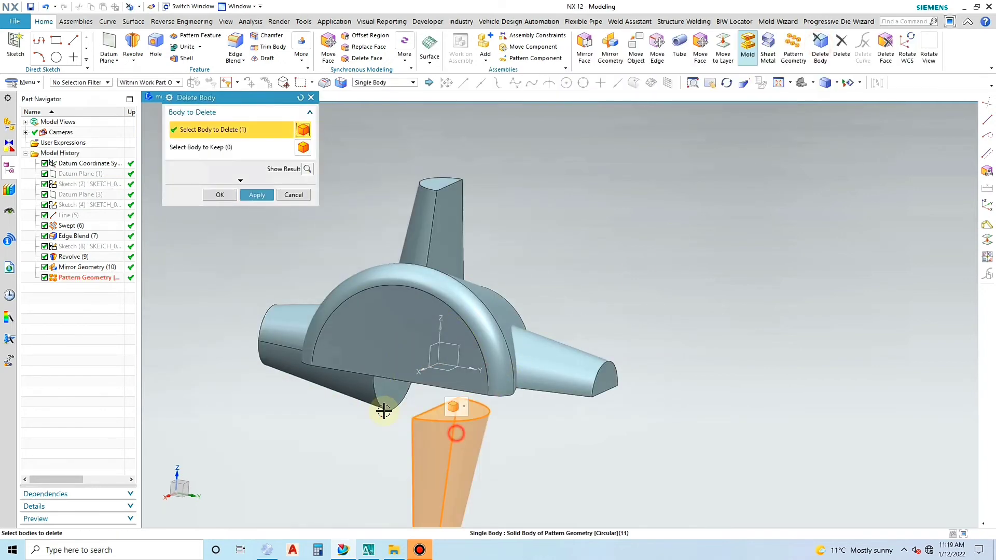
left_click(384, 411)
left_click(257, 194)
middle_click(467, 323)
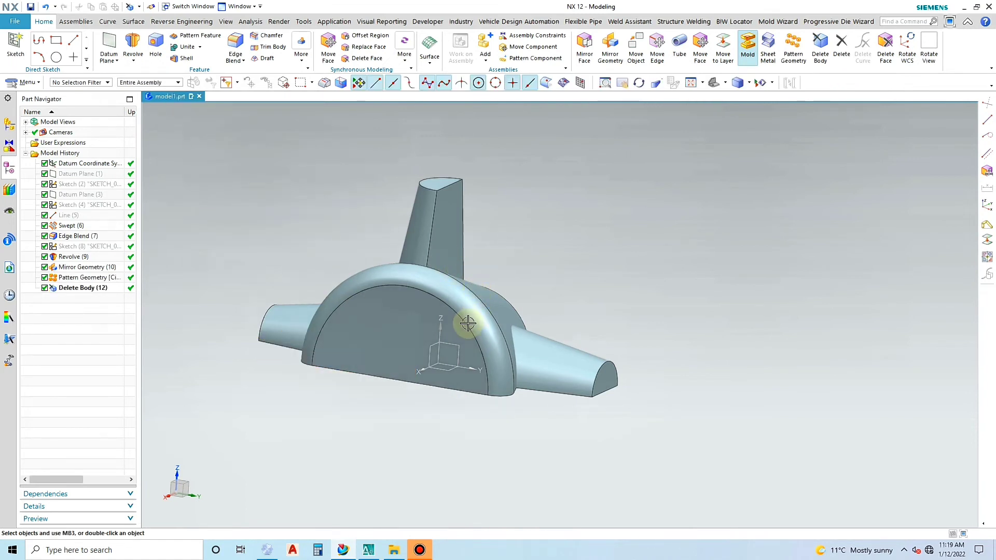
- Mirror the upright half-round tapered body about the datum XZ plane to complete the round boss
mouse_move(471, 367)
middle_mouse_down()
mouse_move(460, 372)
mouse_move(467, 376)
middle_mouse_up()
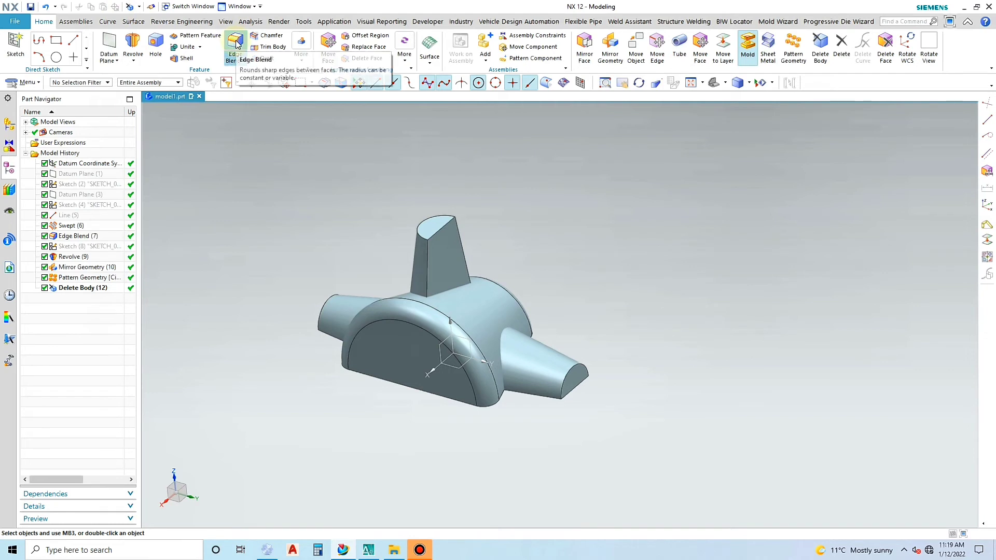
left_click(610, 46)
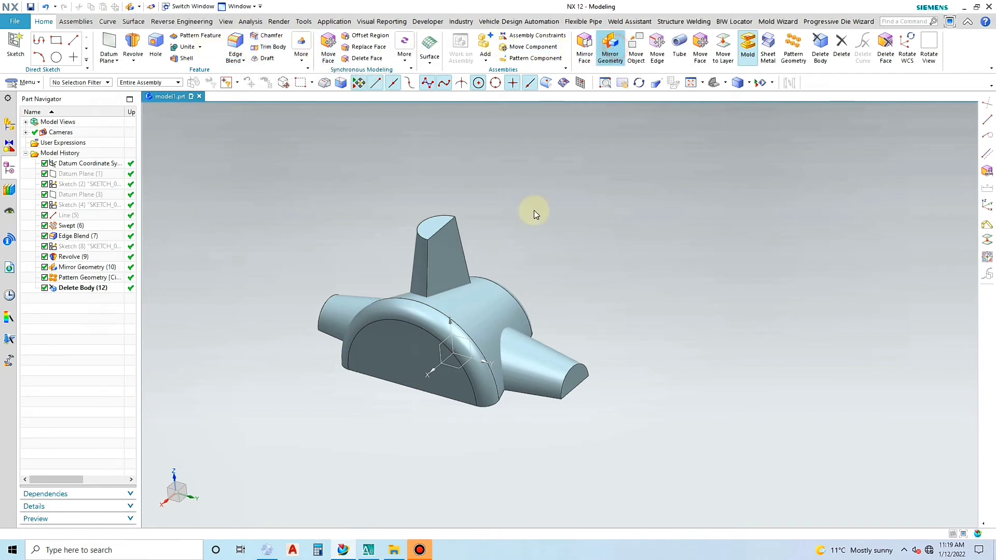
left_click(443, 244)
left_click(223, 170)
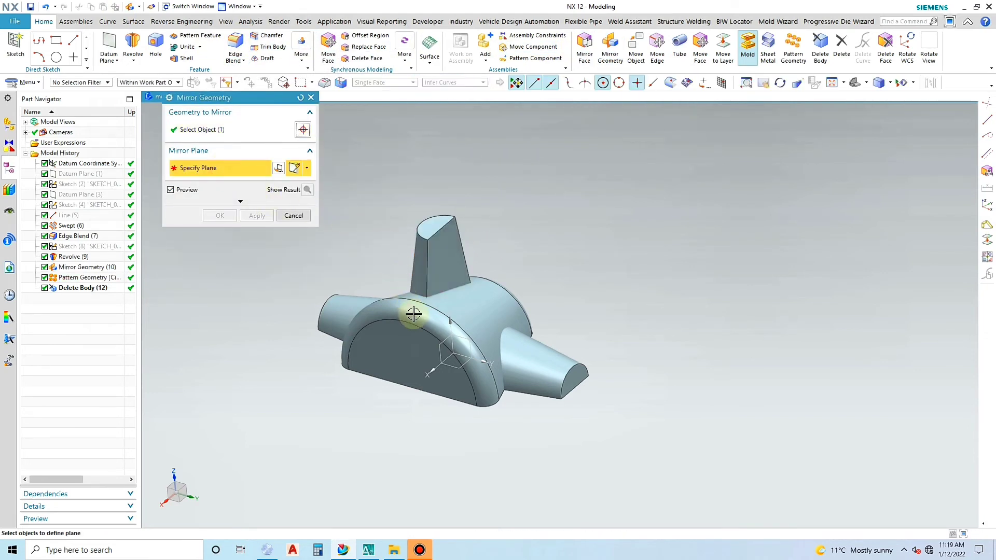
left_click(439, 347)
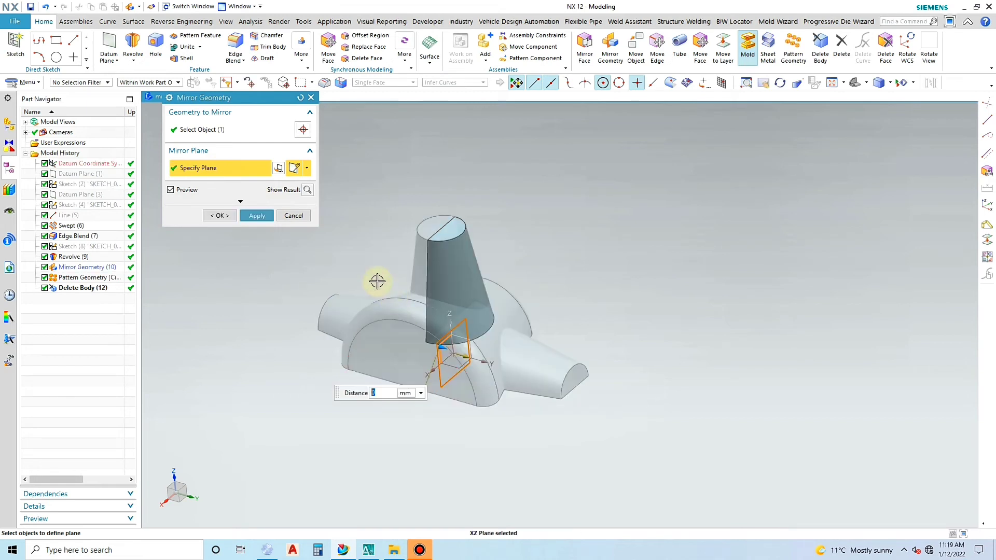
left_click(255, 216)
left_click(293, 216)
- Unite the two halves of the upright tapered boss into one body
left_click(186, 46)
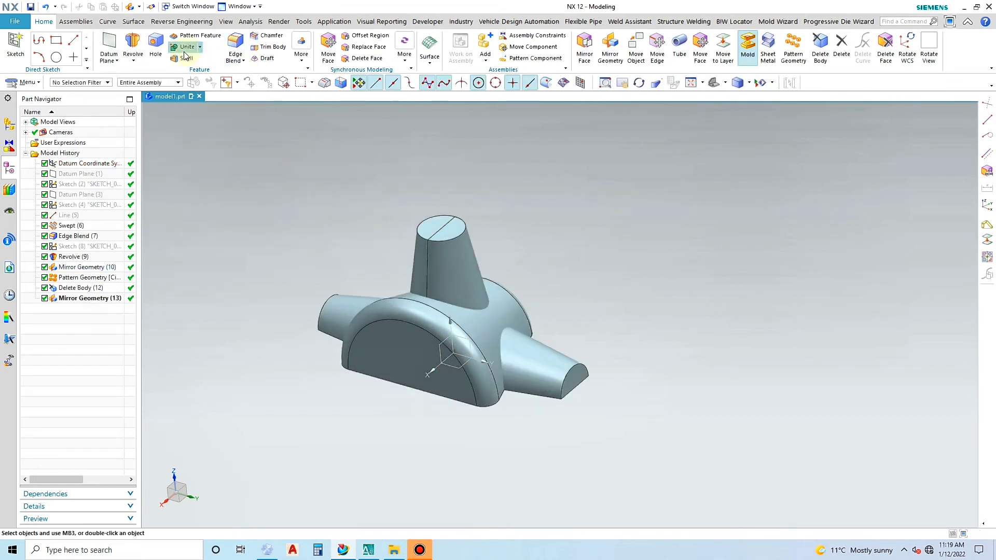
left_click(460, 260)
left_click(415, 236)
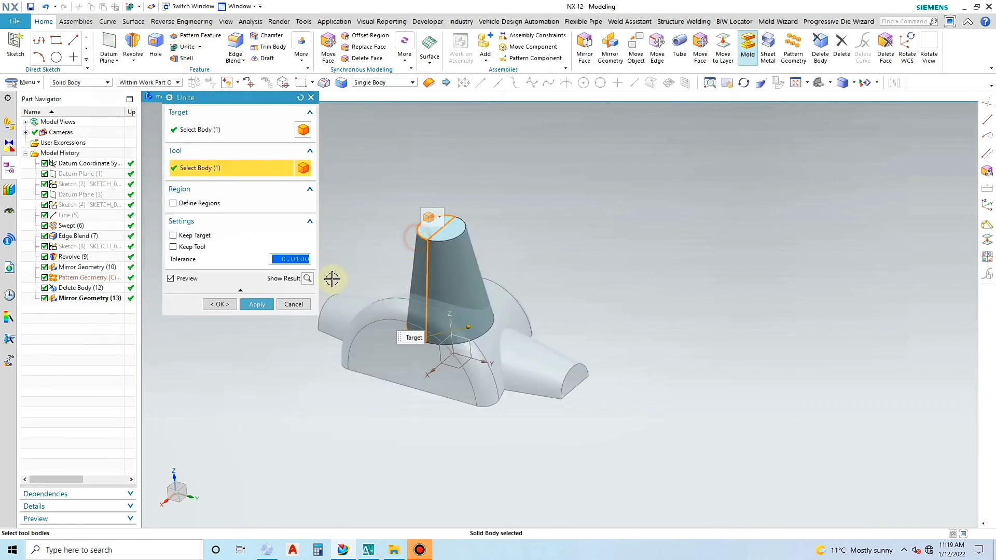
left_click(258, 304)
middle_click(460, 302)
- Unite the upright boss with the swept main body and the tapered side bosses
middle_click_drag(460, 302, 470, 316)
left_click(188, 47)
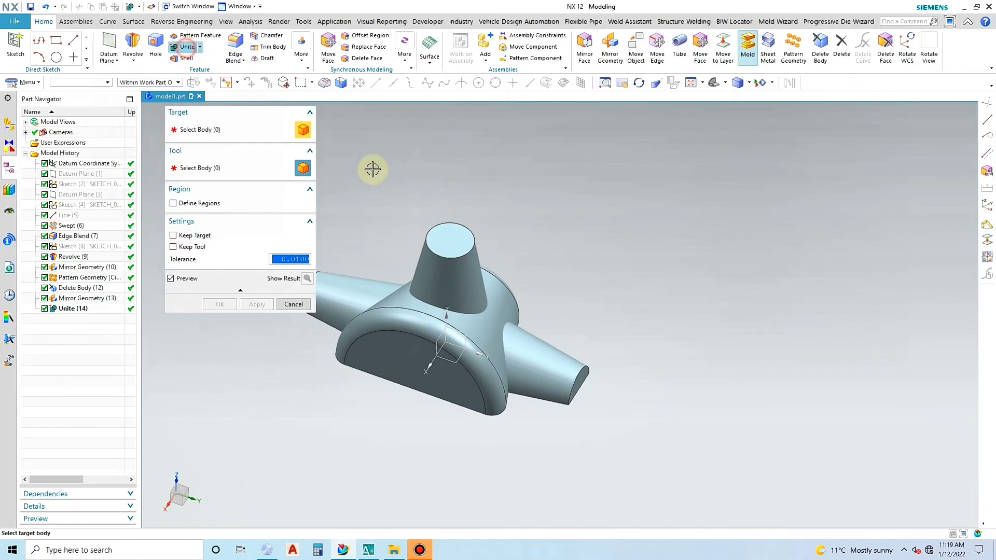
left_click(450, 275)
left_click(514, 344)
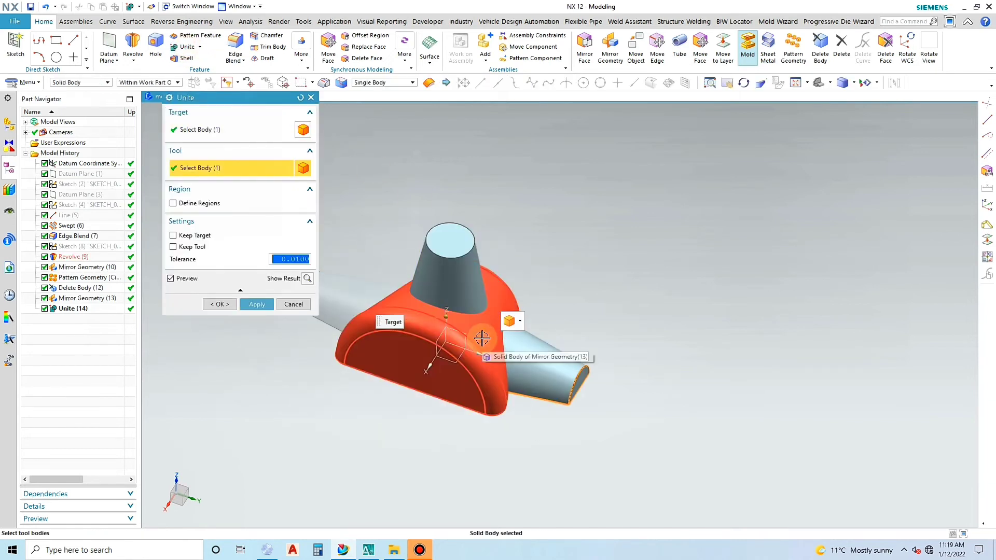
left_click(389, 307)
left_click(256, 304)
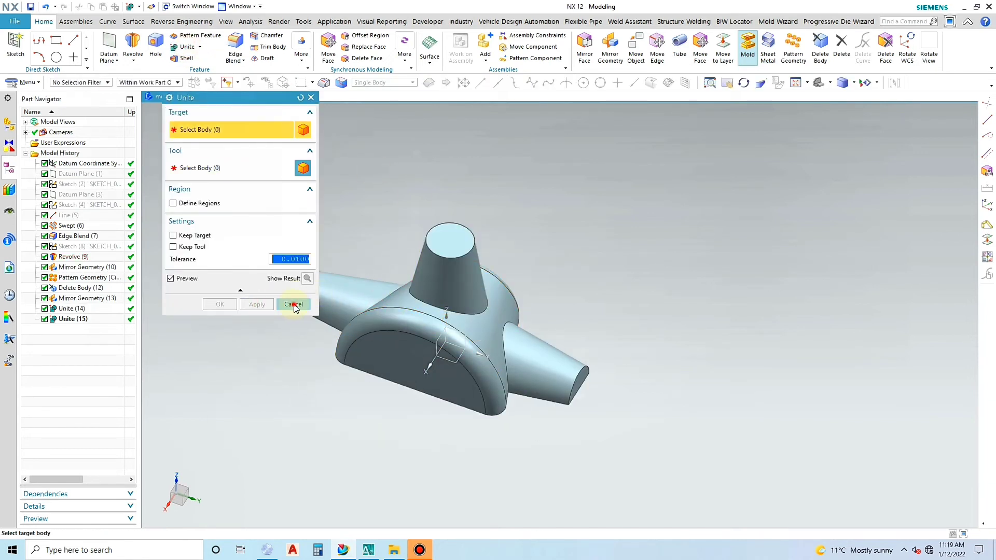
left_click(294, 304)
- Apply a 10 mm edge blend where the upright boss and both side bosses meet the main body
mouse_move(456, 314)
middle_mouse_down()
mouse_move(477, 259)
mouse_move(478, 200)
mouse_move(462, 311)
middle_mouse_up()
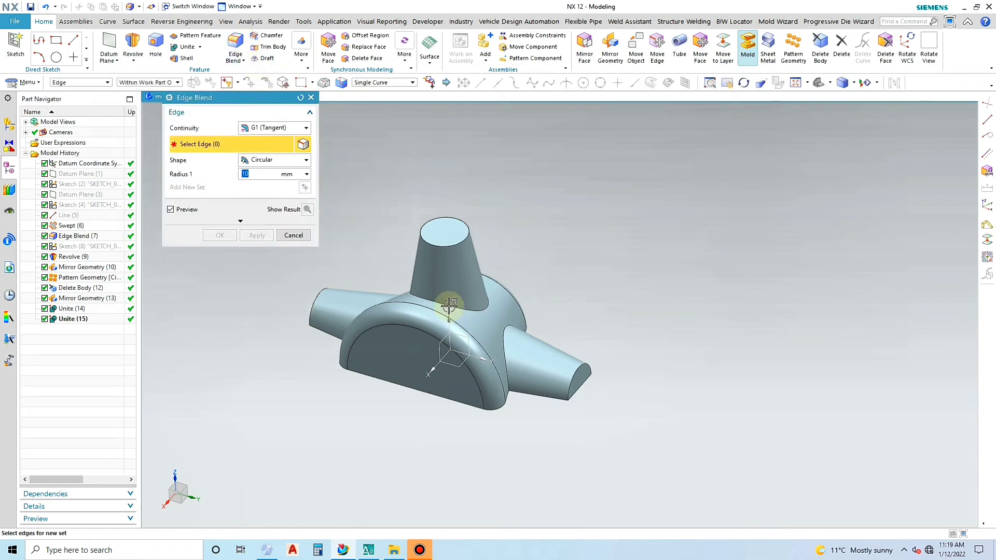
left_click(483, 308)
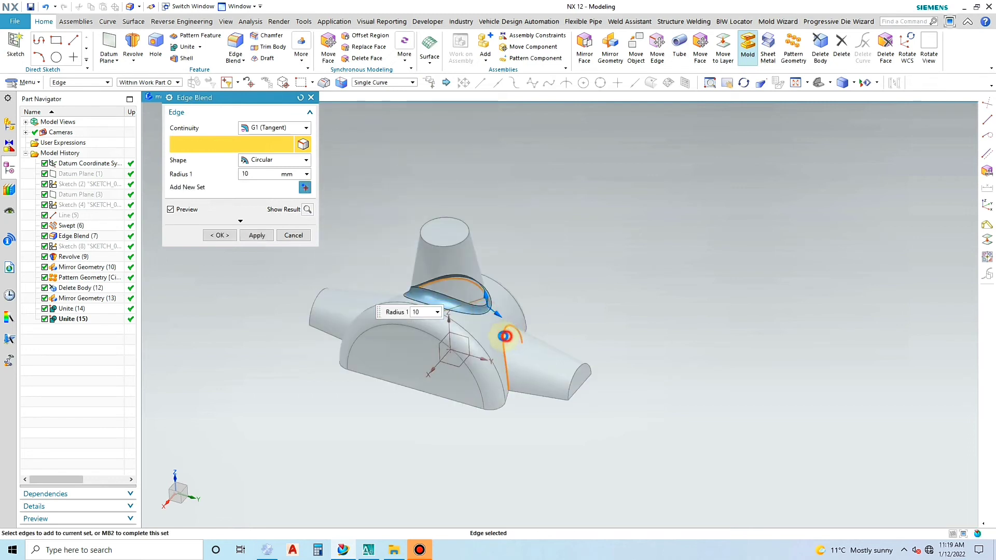
middle_click(505, 336)
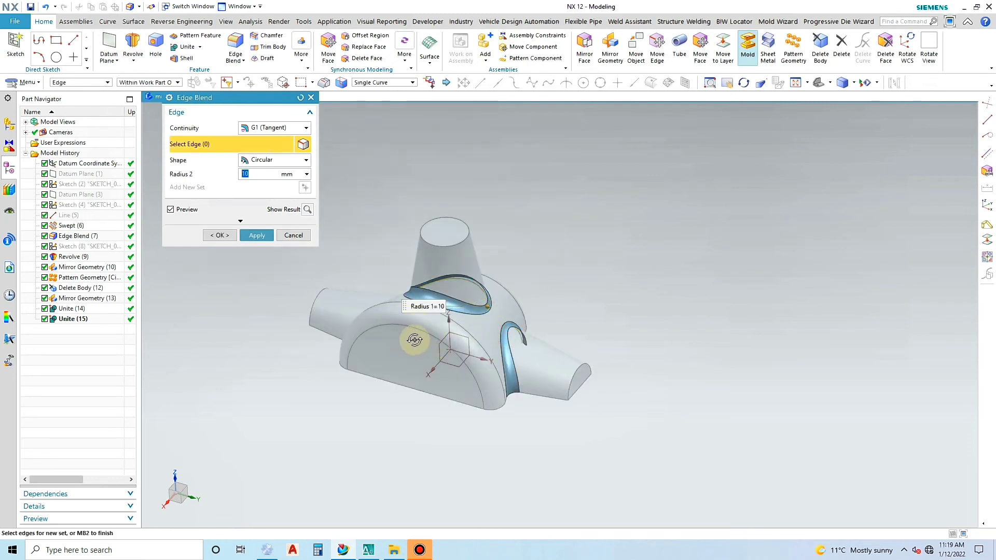
middle_click_drag(425, 337, 429, 342)
left_click(373, 311)
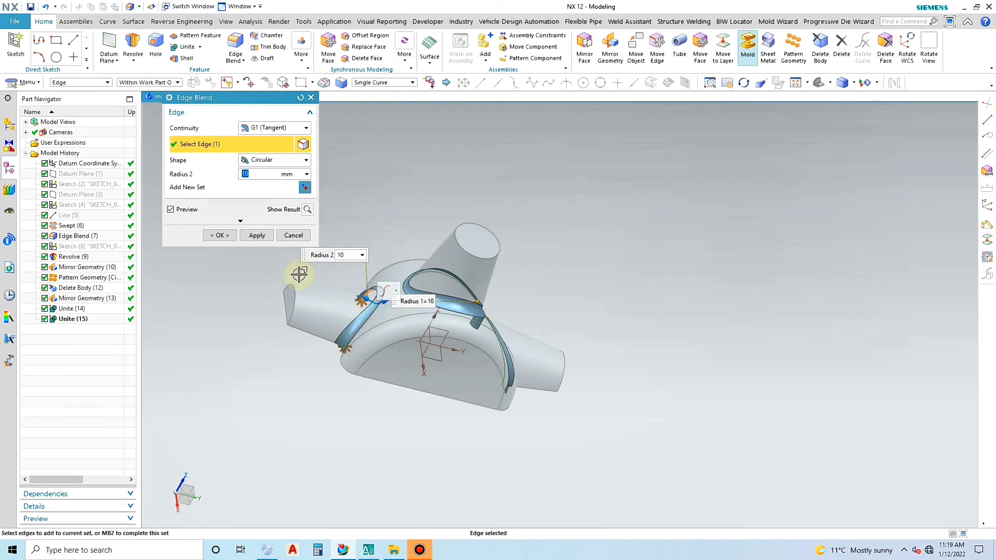
left_click(256, 235)
left_click(294, 235)
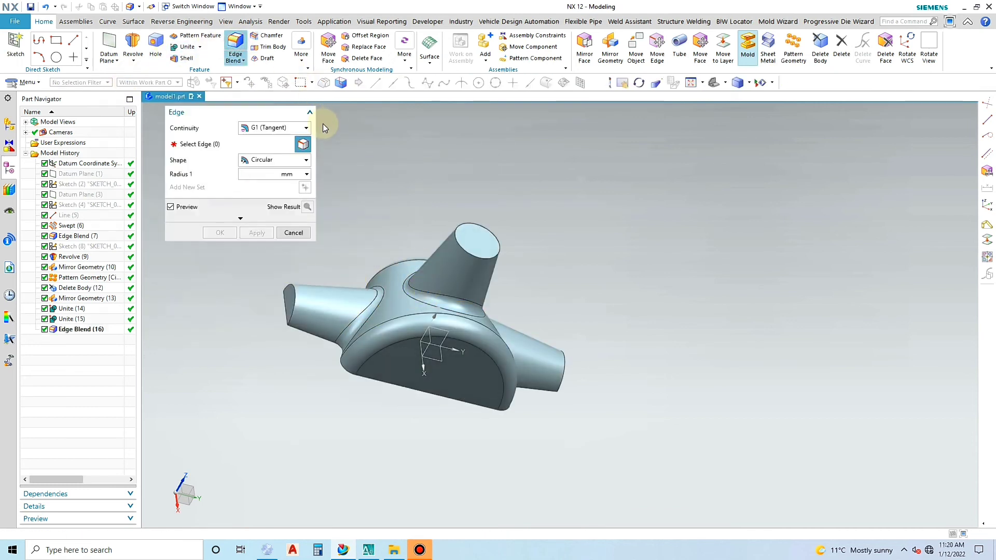
- Apply a 5 mm edge blend to the outer end edges of the upright boss and both side bosses
left_click(458, 237)
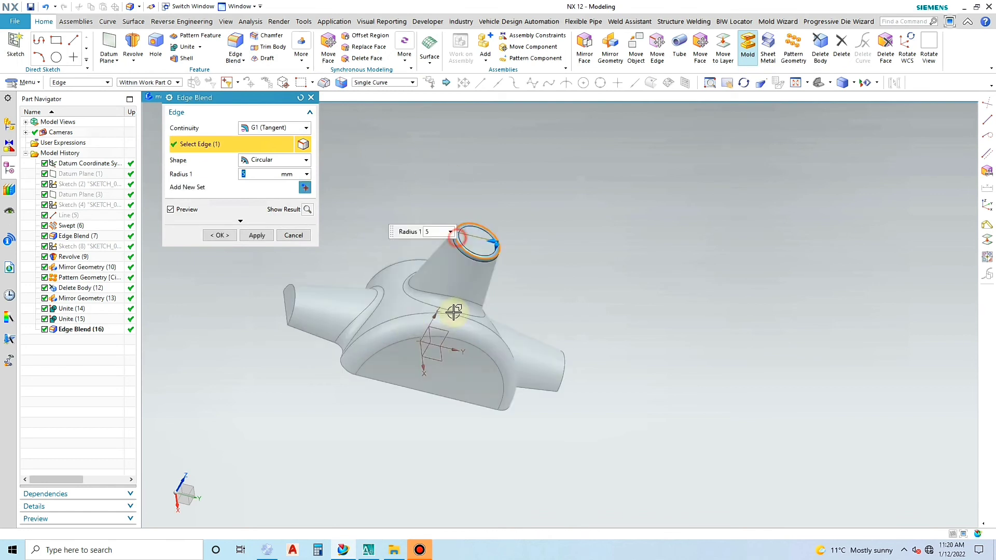
left_click(292, 296)
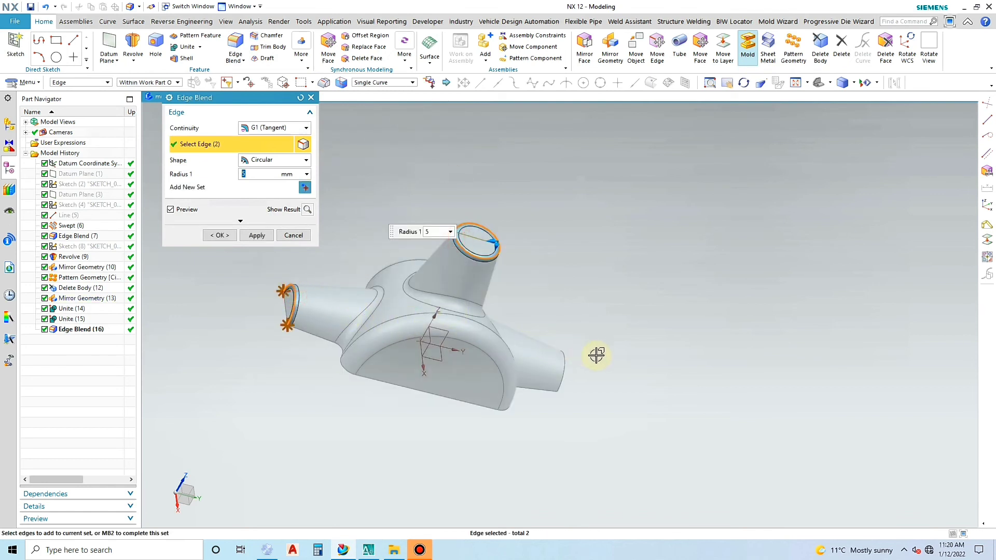
left_click(563, 360)
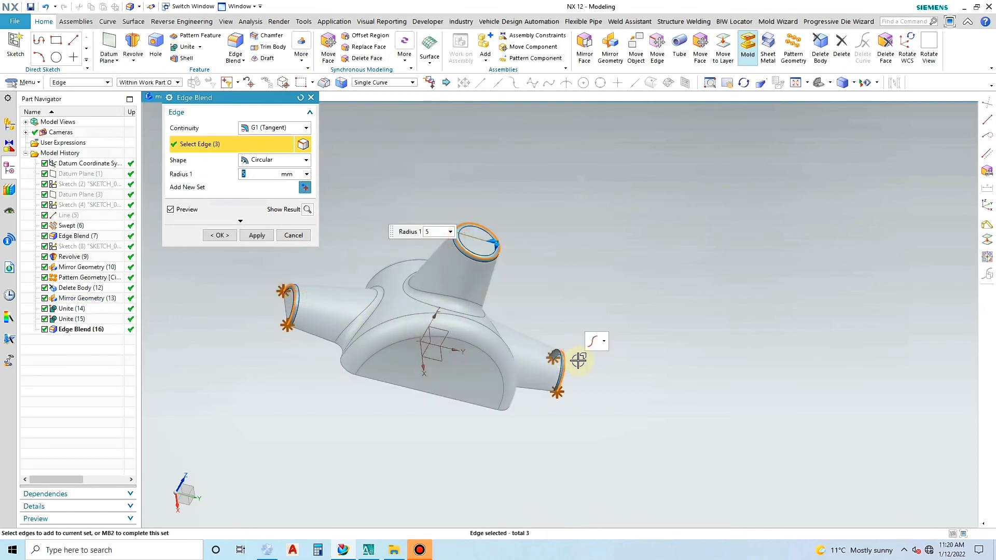
left_click(256, 236)
middle_click(456, 273)
- Shell the united body to a 2 mm wall thickness, removing its flat underside face
middle_click_drag(498, 297, 297, 342)
middle_click_drag(500, 340, 390, 247)
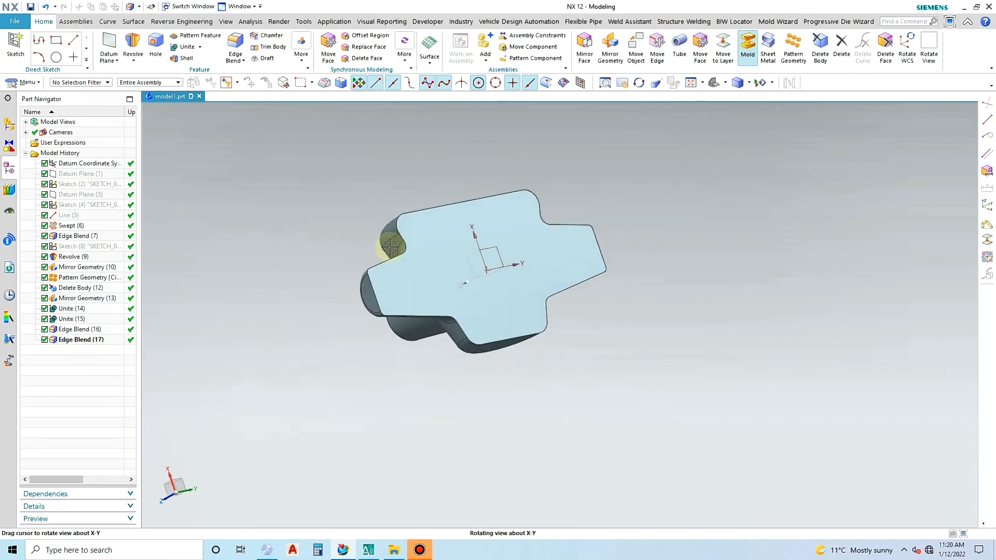
left_click(187, 58)
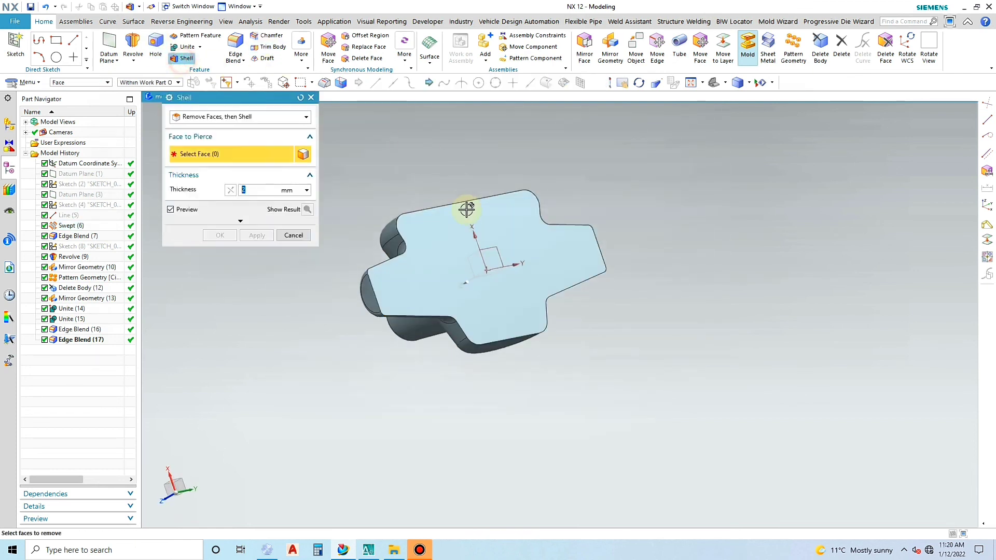
left_click(443, 245)
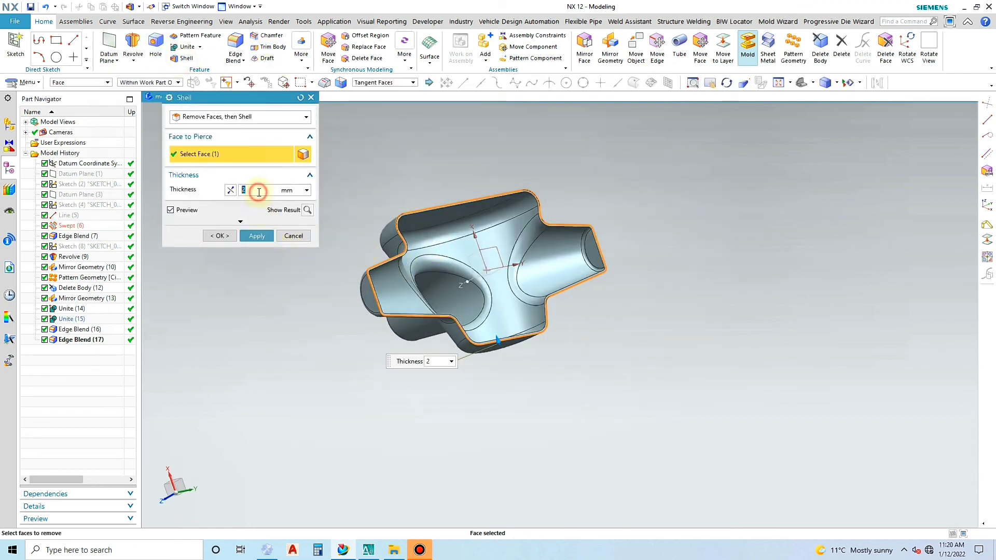
left_click(257, 236)
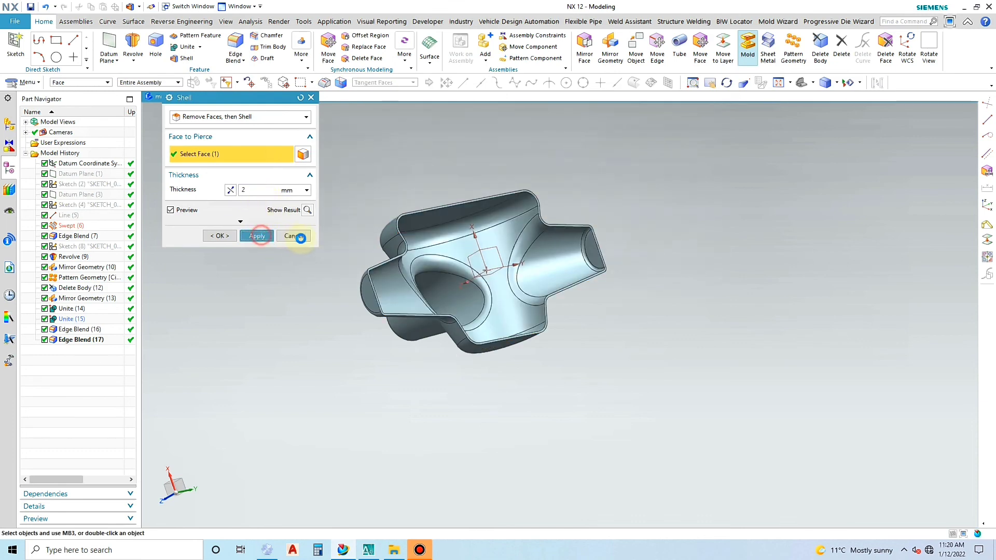
left_click(294, 236)
- Change the display colour of the shelled solid body to blue
middle_click_drag(438, 263, 444, 334)
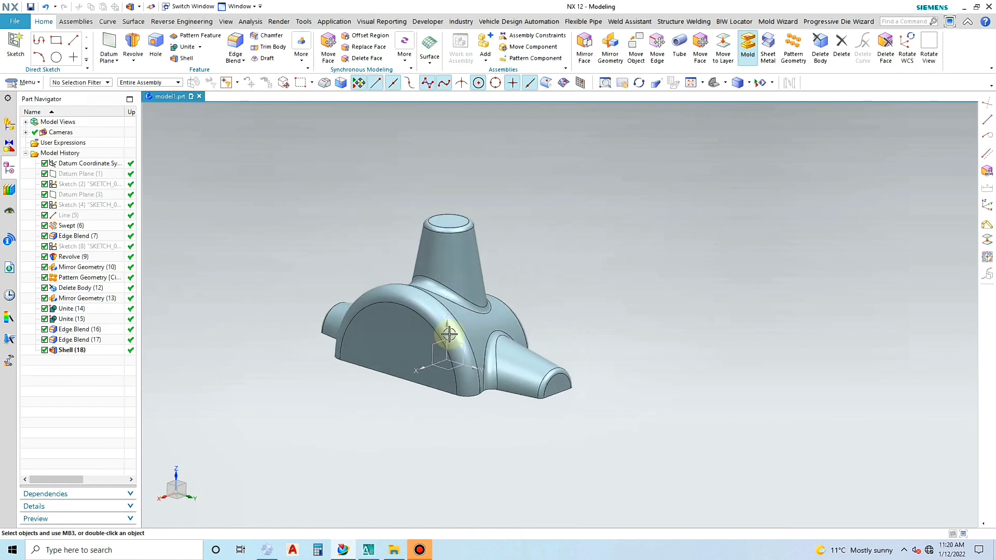
left_click(691, 86)
middle_click_drag(482, 249, 607, 267)
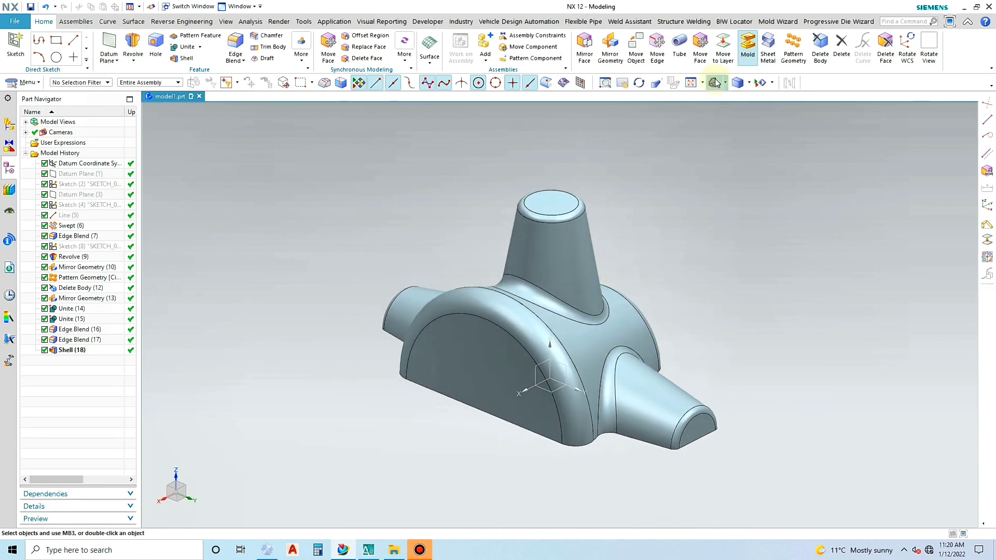
left_click(714, 83)
scroll(479, 254, "down", 3)
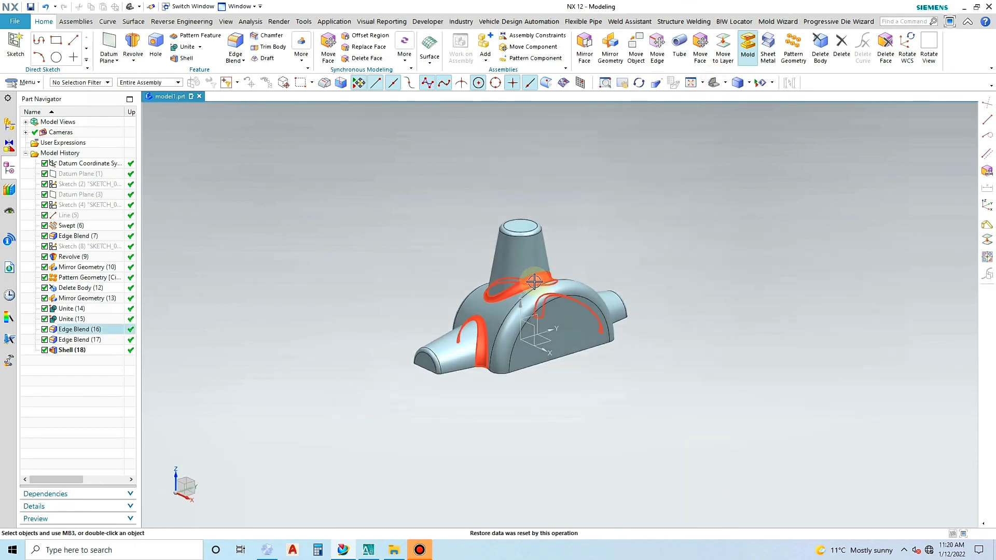
scroll(528, 280, "up", 2)
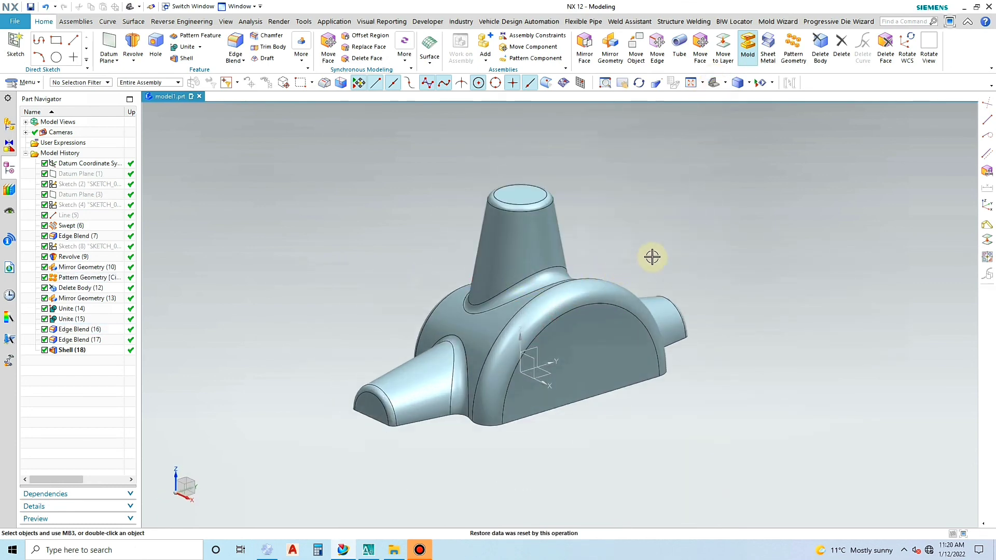
key("ctrl+j")
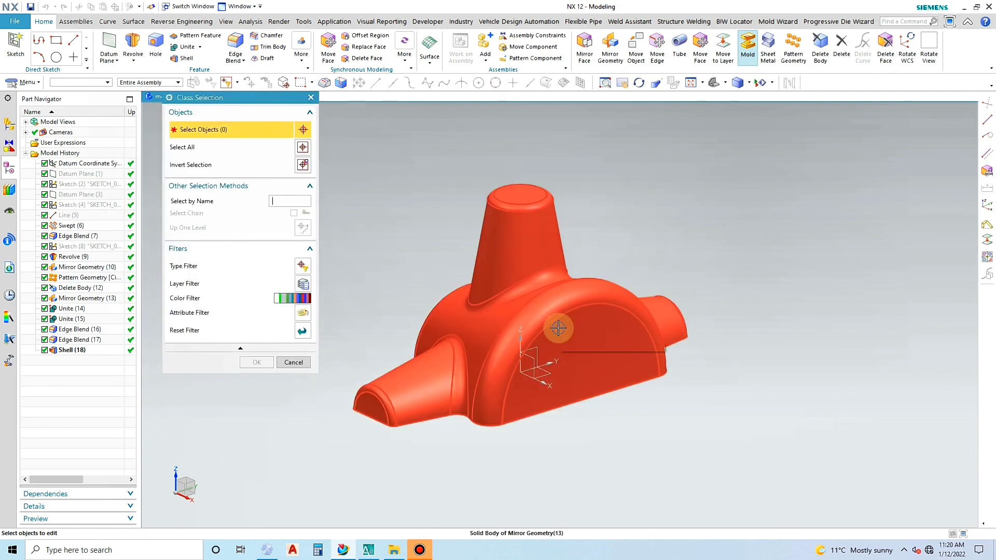
left_click(558, 328)
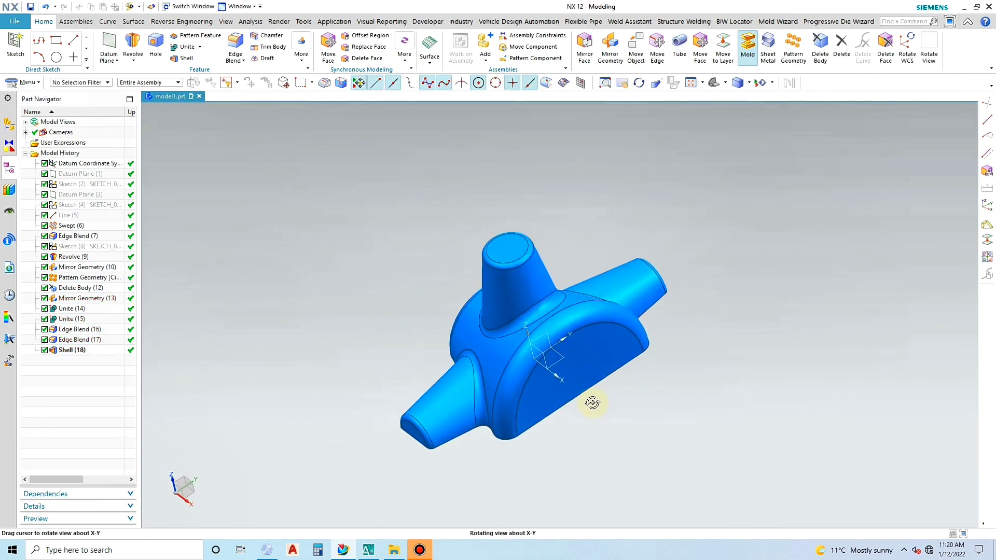